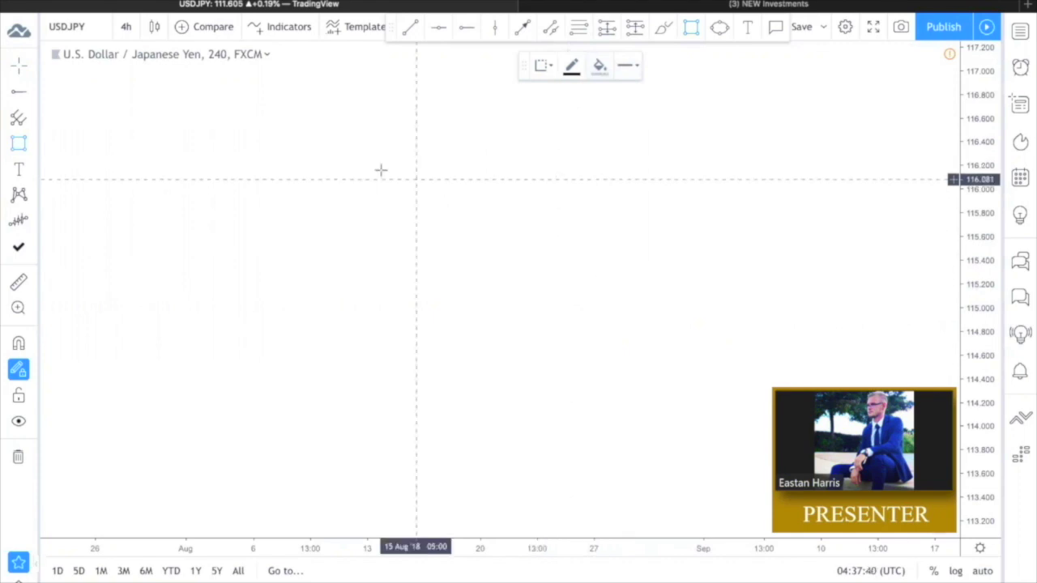
# - Draw two gray zones, one around 116.2 and one near 115.1
pyautogui.click(354, 162)
pyautogui.click(775, 187)
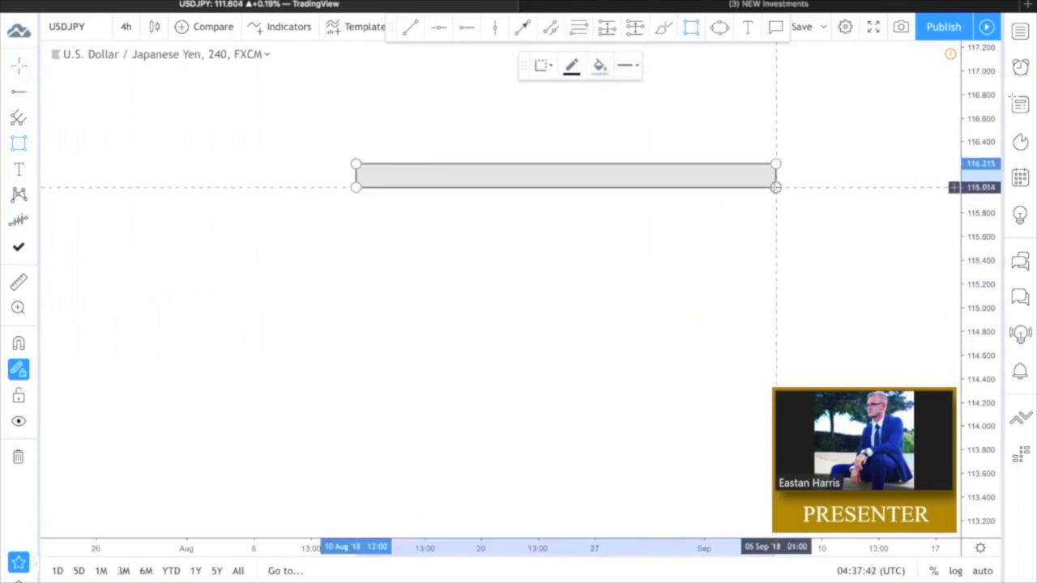
pyautogui.click(755, 218)
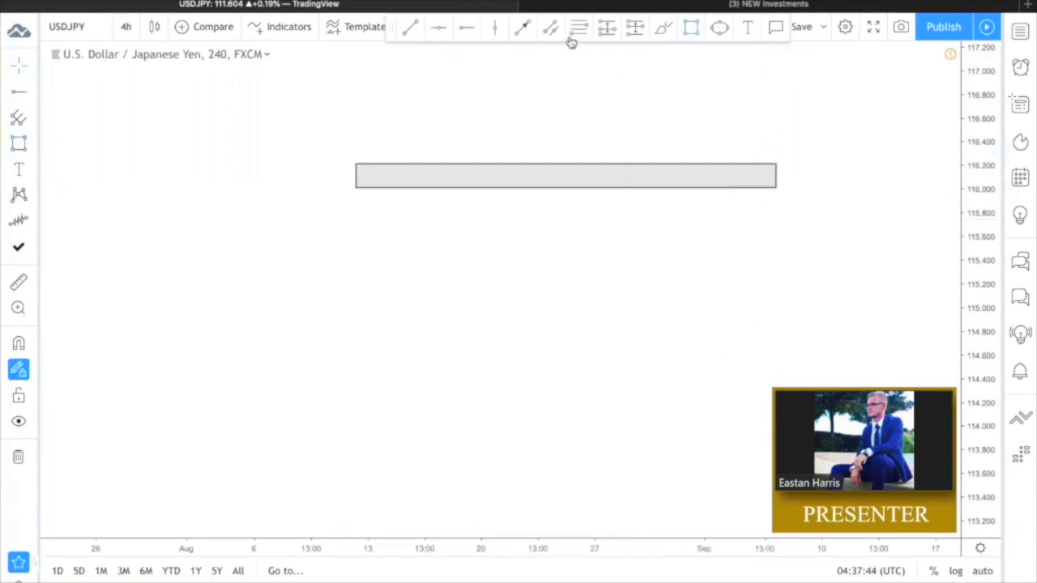
pyautogui.click(356, 310)
pyautogui.click(776, 289)
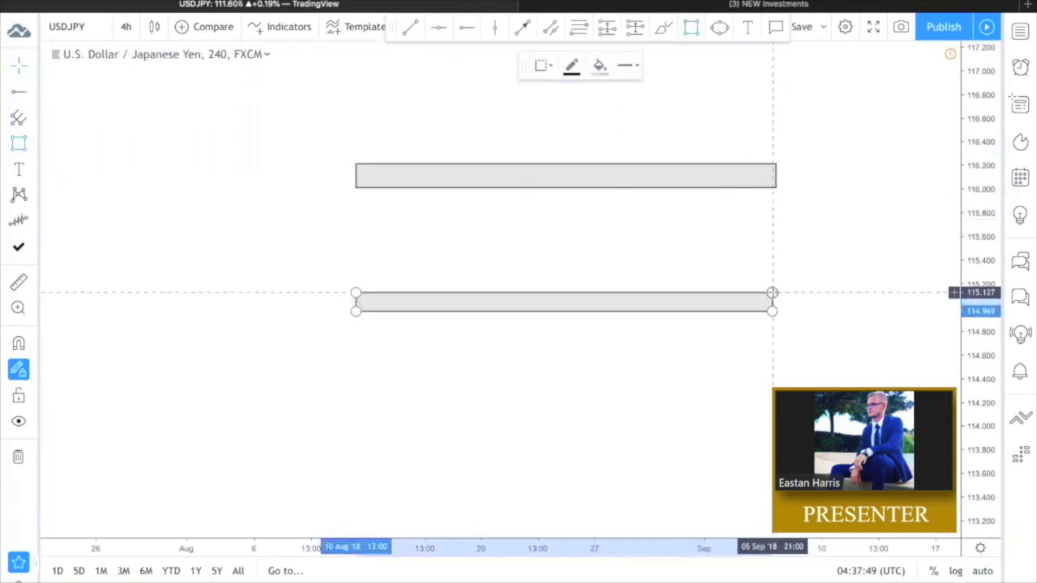
# - Draw a blue zigzag arrow path from 113.8 touching the lower zone twice, then start a Resistance callout
pyautogui.hotkey('alt', 't')
pyautogui.click(348, 442)
pyautogui.click(367, 354)
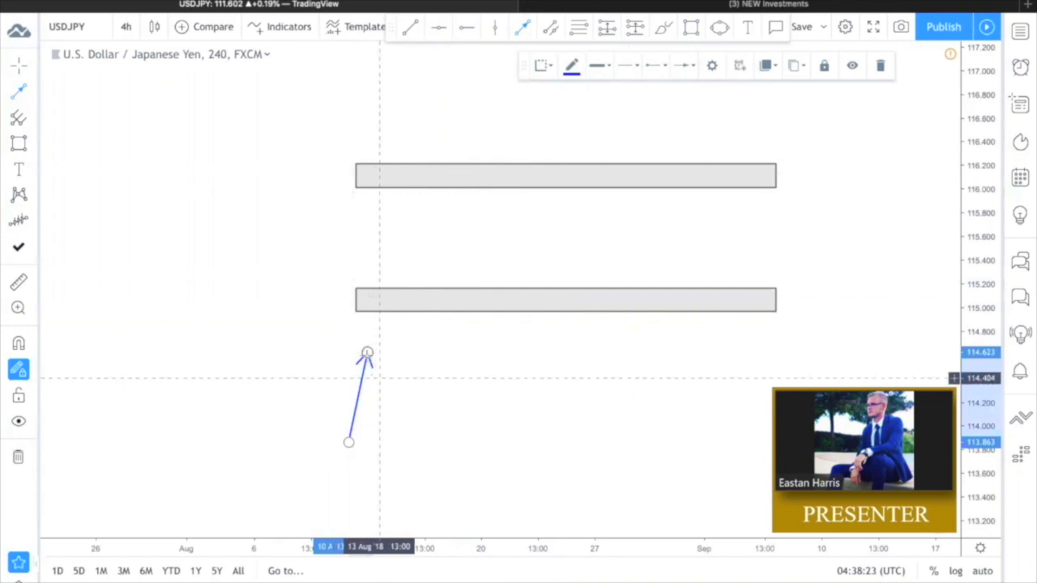
pyautogui.click(368, 356)
pyautogui.click(381, 375)
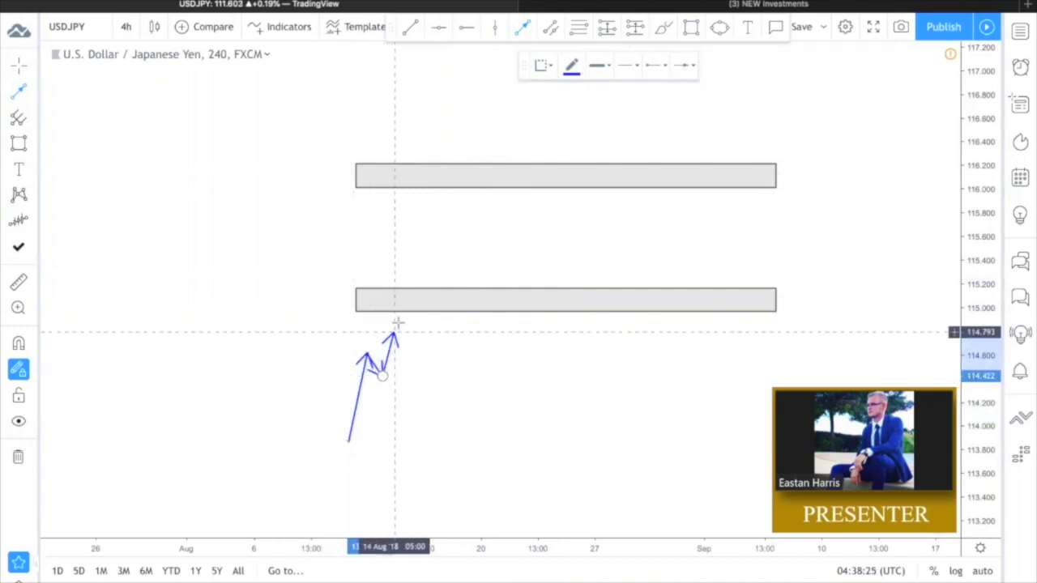
pyautogui.click(397, 324)
pyautogui.click(420, 369)
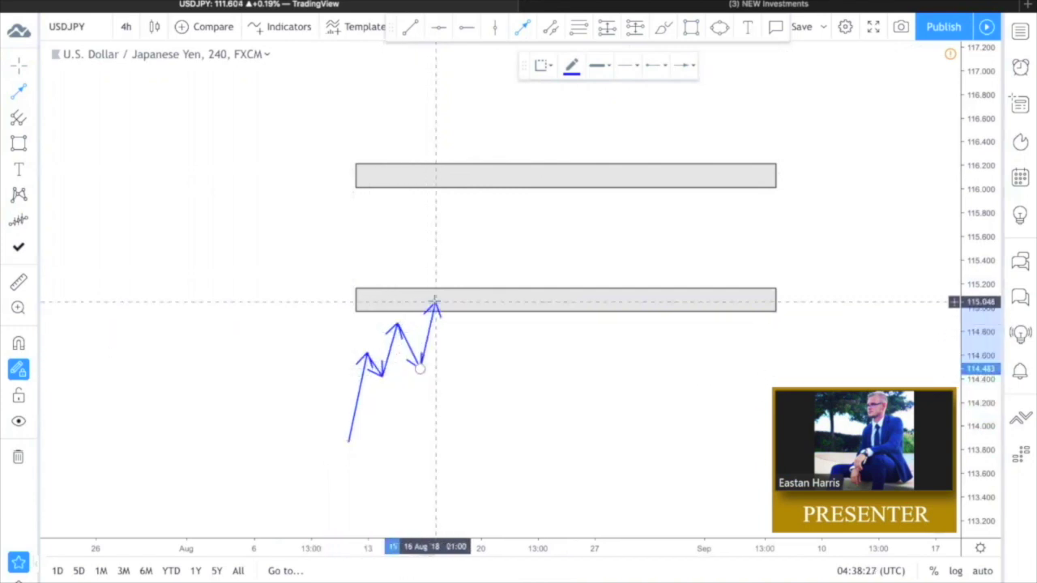
pyautogui.click(435, 304)
pyautogui.click(451, 339)
pyautogui.click(458, 303)
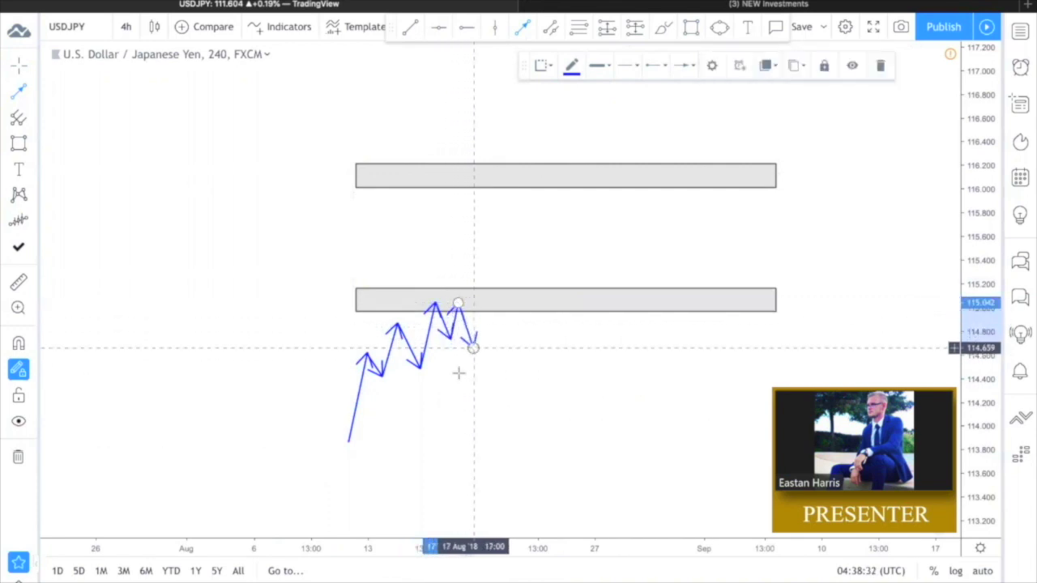
pyautogui.doubleClick(473, 347)
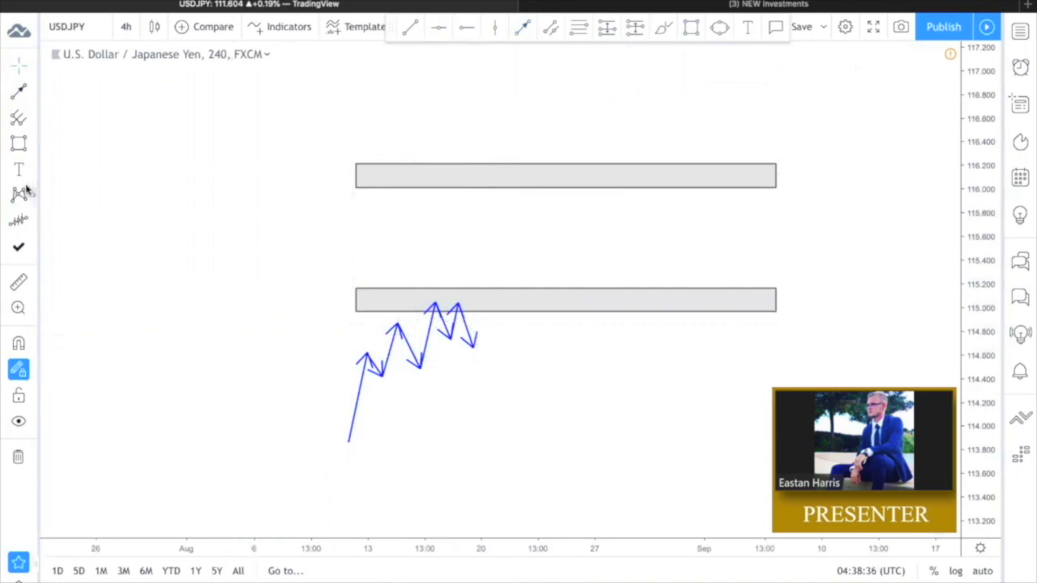
pyautogui.click(452, 315)
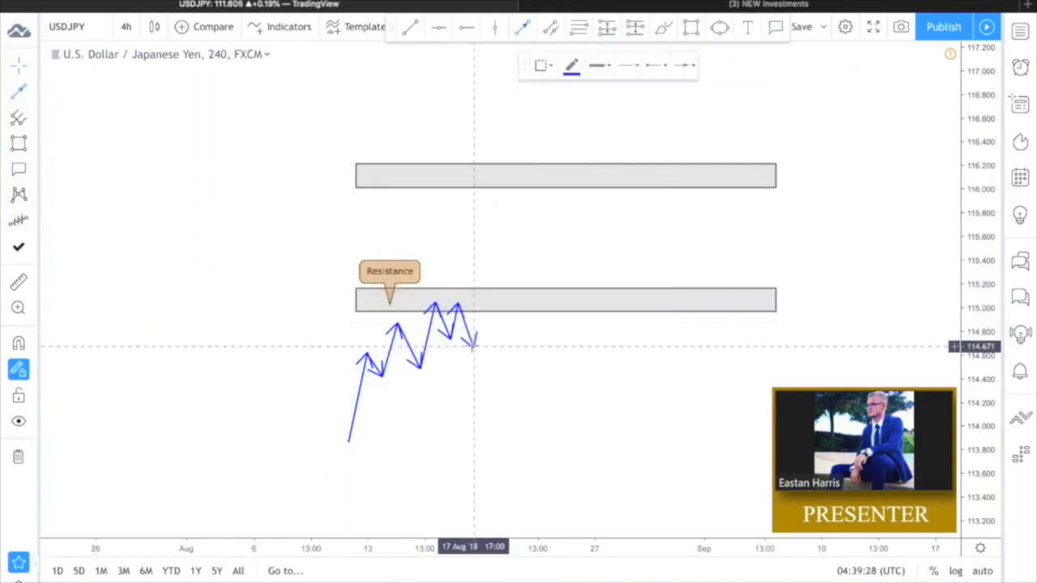
# - Extend the blue path above the lower zone with two retest dips back onto it
pyautogui.click(474, 345)
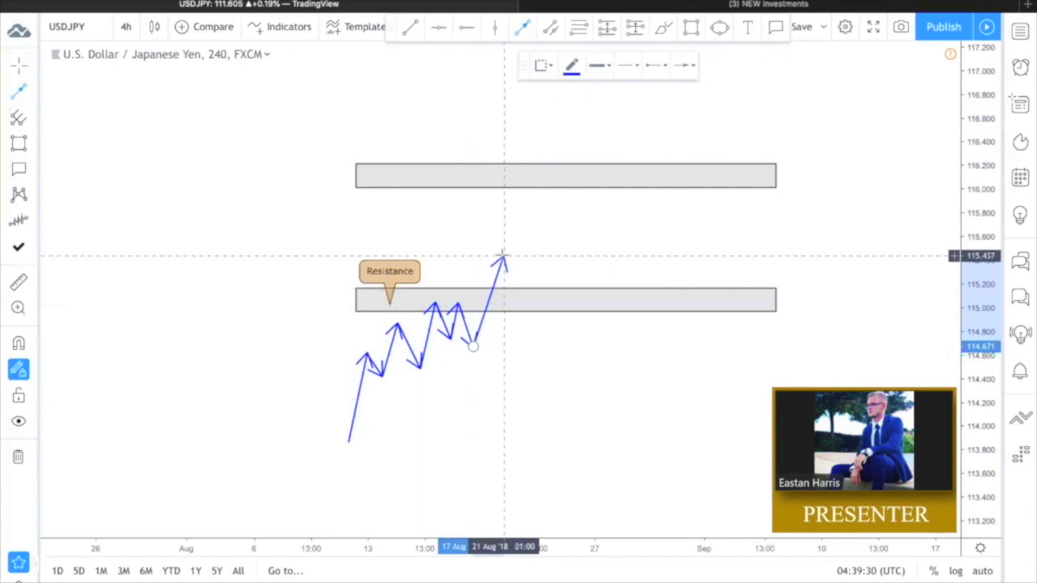
pyautogui.click(502, 258)
pyautogui.click(522, 293)
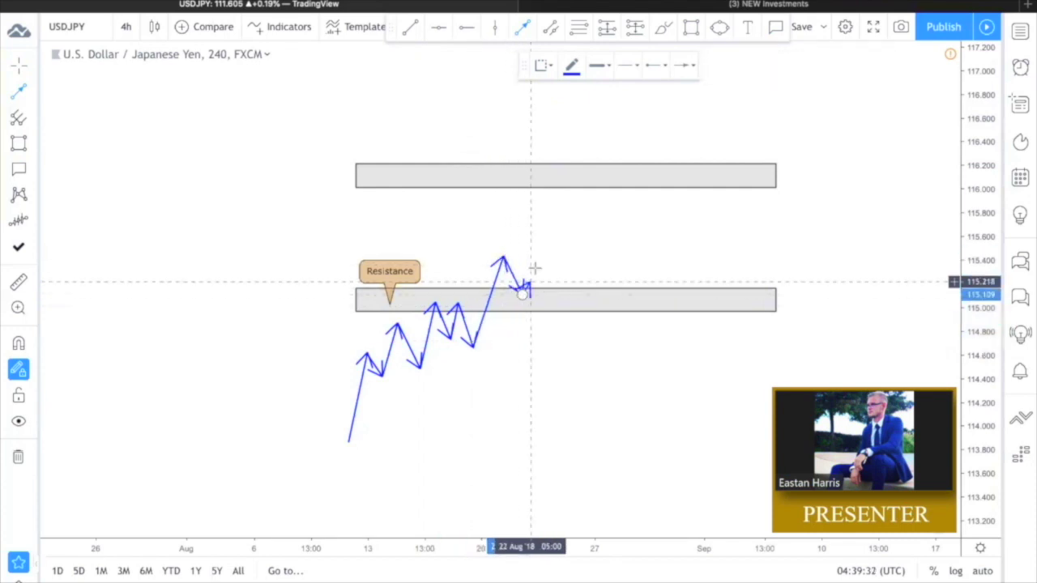
pyautogui.click(540, 258)
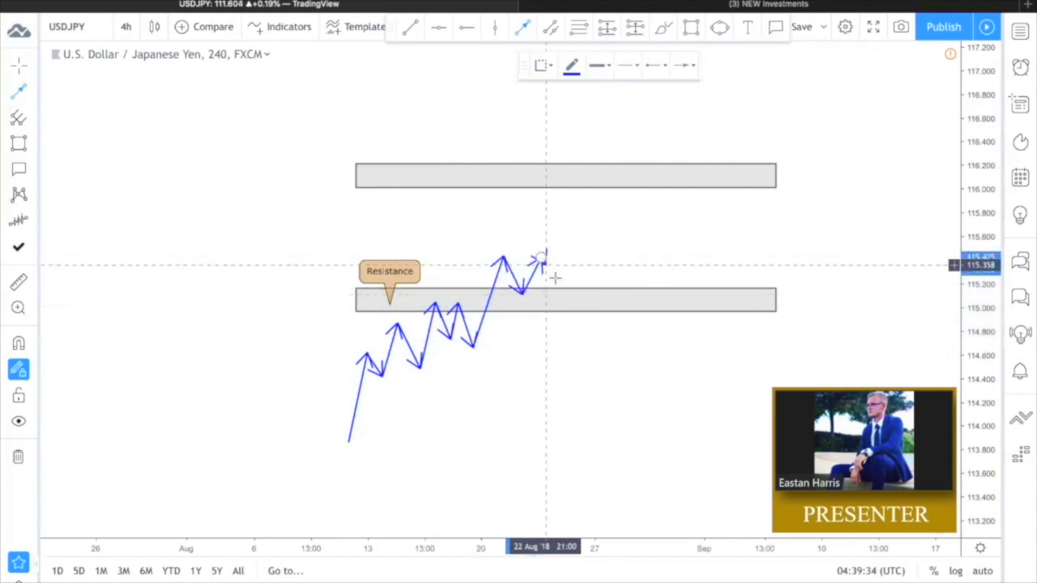
pyautogui.click(558, 290)
pyautogui.doubleClick(572, 261)
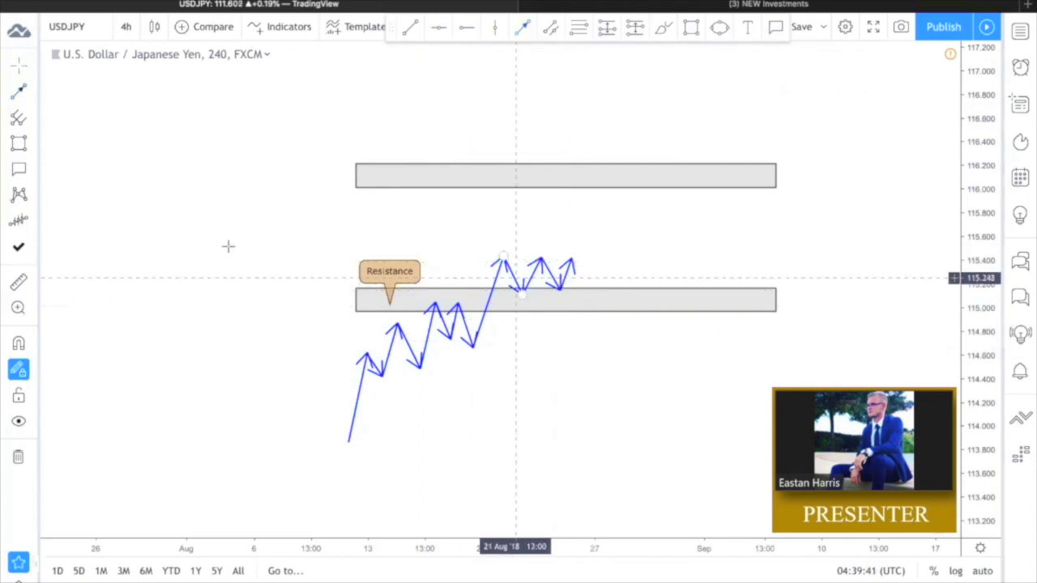
# - Place a callout reading 'Sup' below the retest dip
pyautogui.click(18, 169)
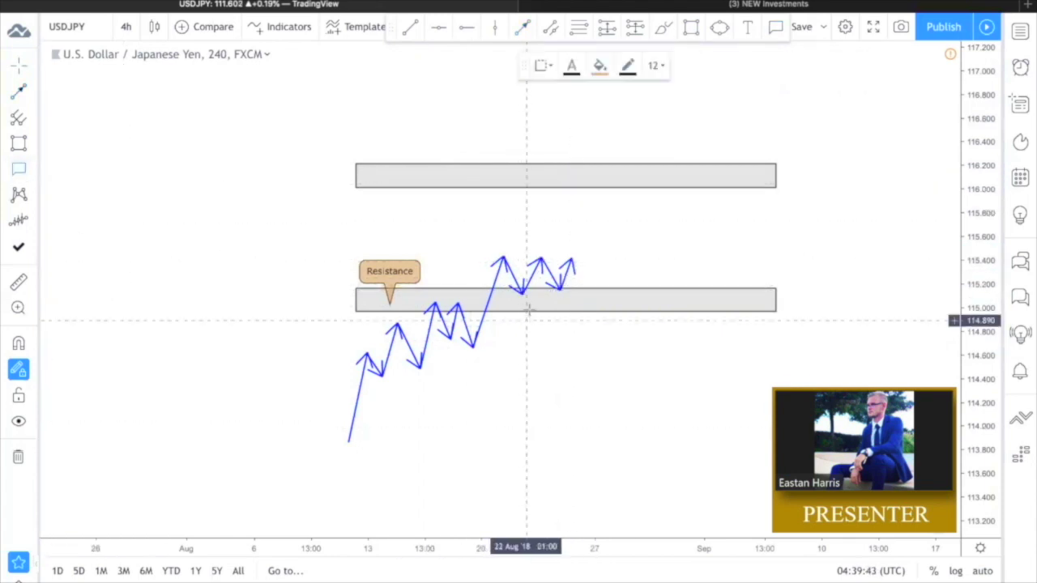
pyautogui.click(530, 341)
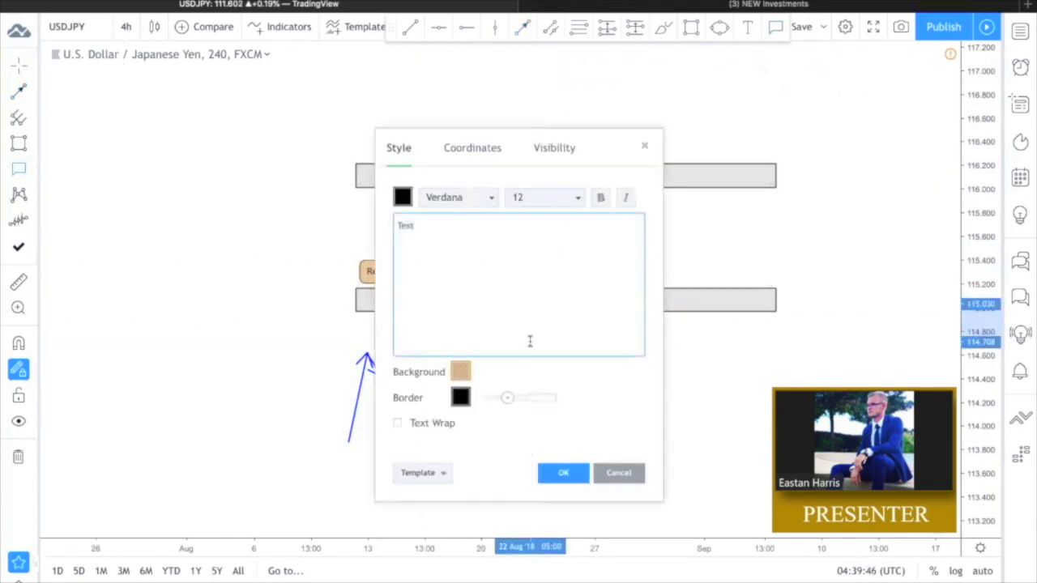
pyautogui.write('Su')
pyautogui.write('pport')
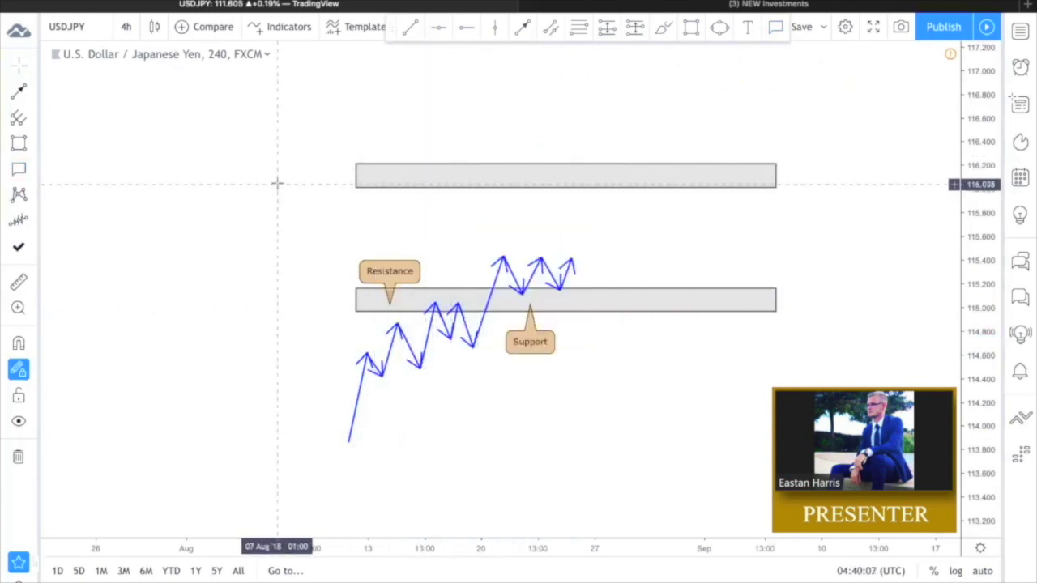
# - Stretch the upper zone back to early August and draw a path rising toward it
pyautogui.moveTo(356, 189); pyautogui.dragTo(187, 190)
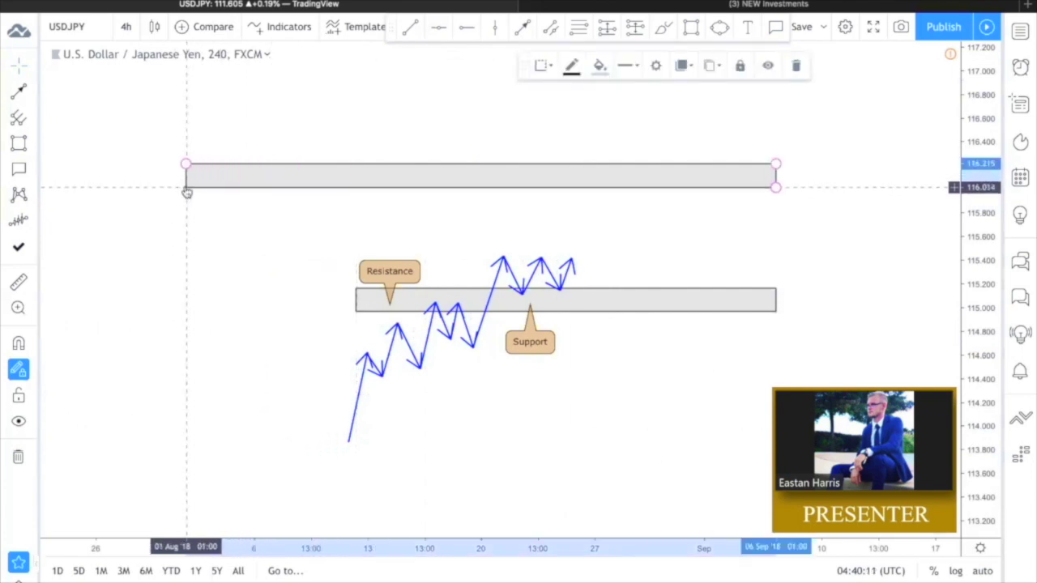
pyautogui.press('Escape')
pyautogui.click(522, 29)
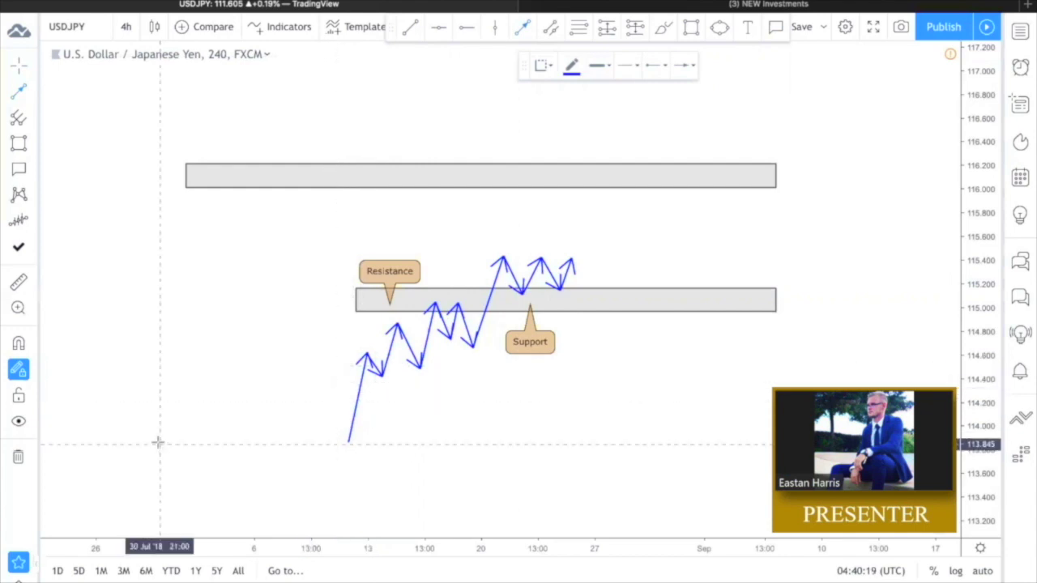
pyautogui.moveTo(159, 443)
pyautogui.mouseDown()
pyautogui.moveTo(222, 190)
pyautogui.moveTo(204, 185)
pyautogui.moveTo(231, 225)
pyautogui.moveTo(265, 183)
pyautogui.moveTo(319, 426)
pyautogui.moveTo(350, 443)
pyautogui.mouseUp()
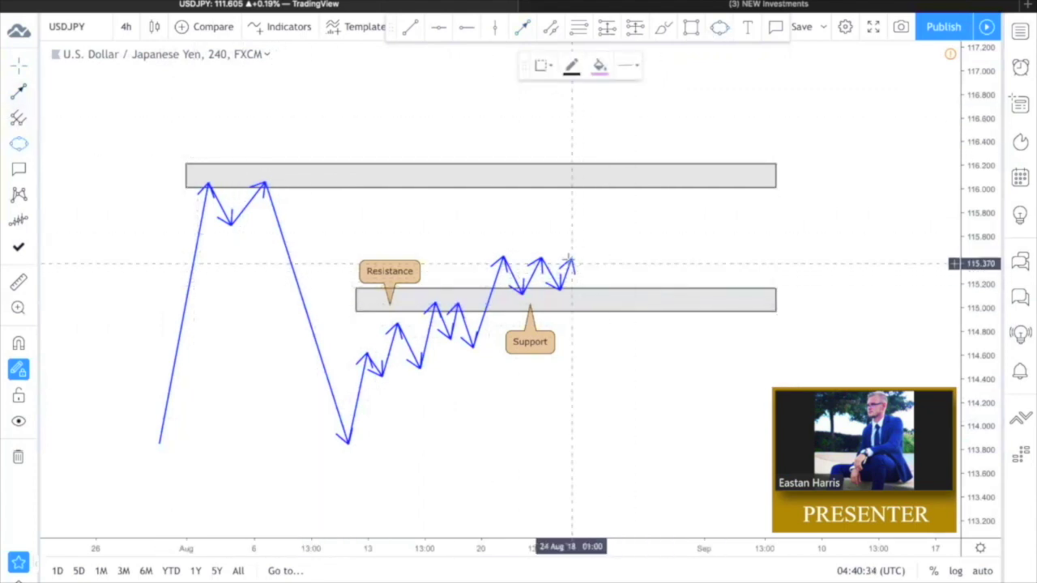
# - Circle the latest path peak in pink
pyautogui.click(565, 257)
pyautogui.click(568, 279)
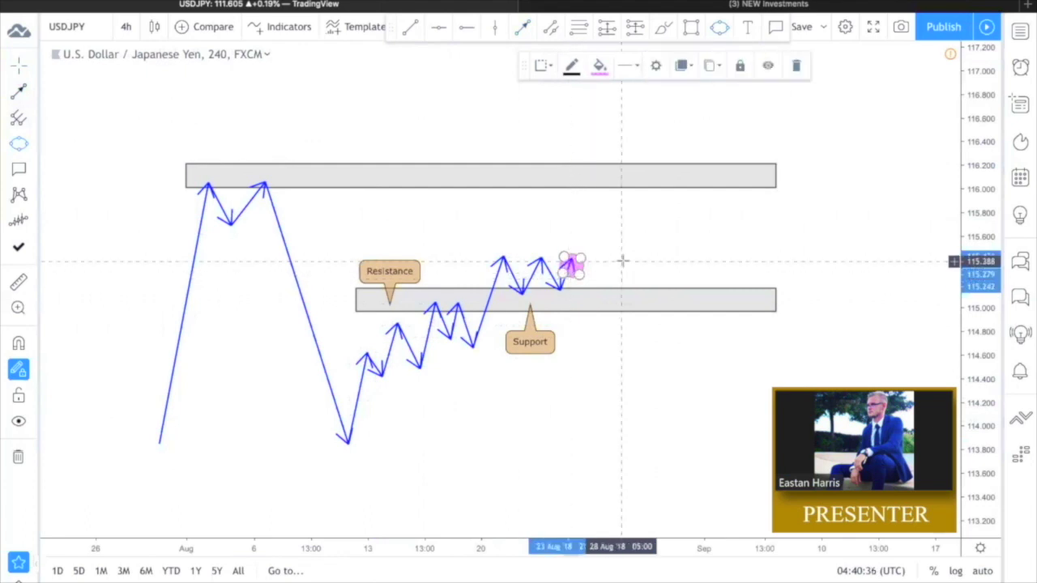
pyautogui.click(621, 262)
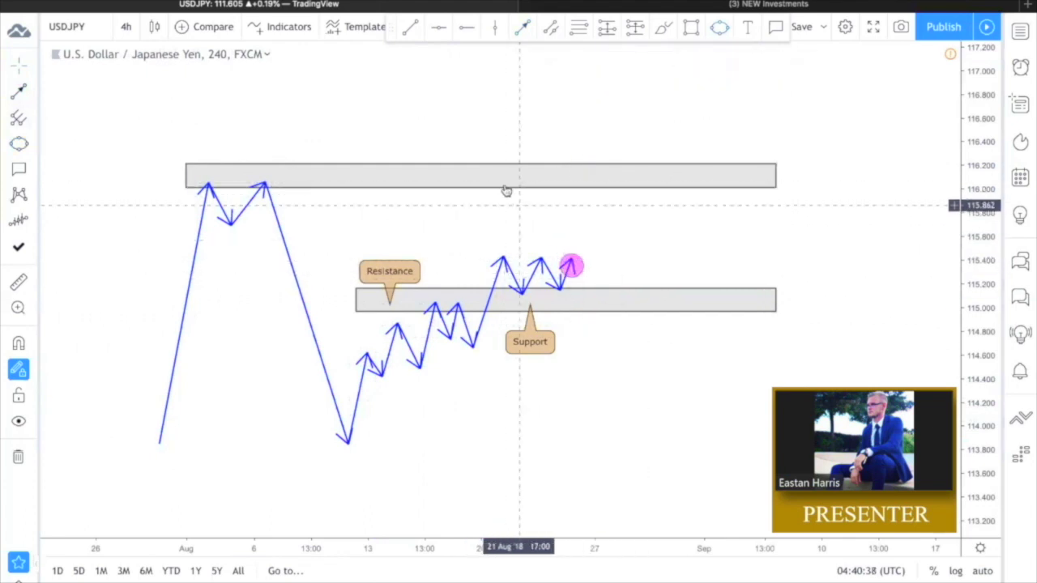
# - Place a callout on the upper zone and finish the price path at the latest bounce
pyautogui.click(18, 168)
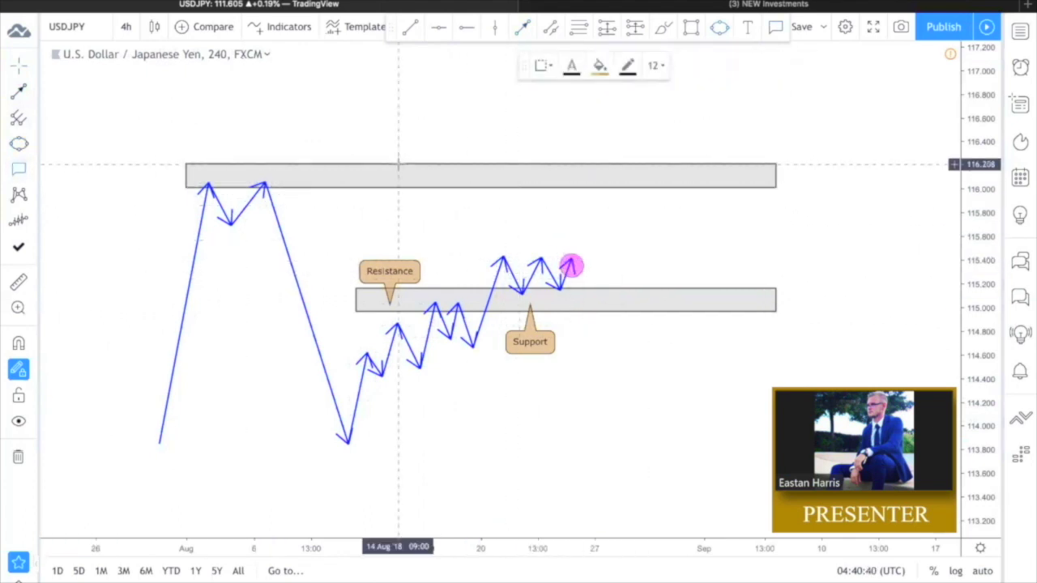
pyautogui.click(397, 165)
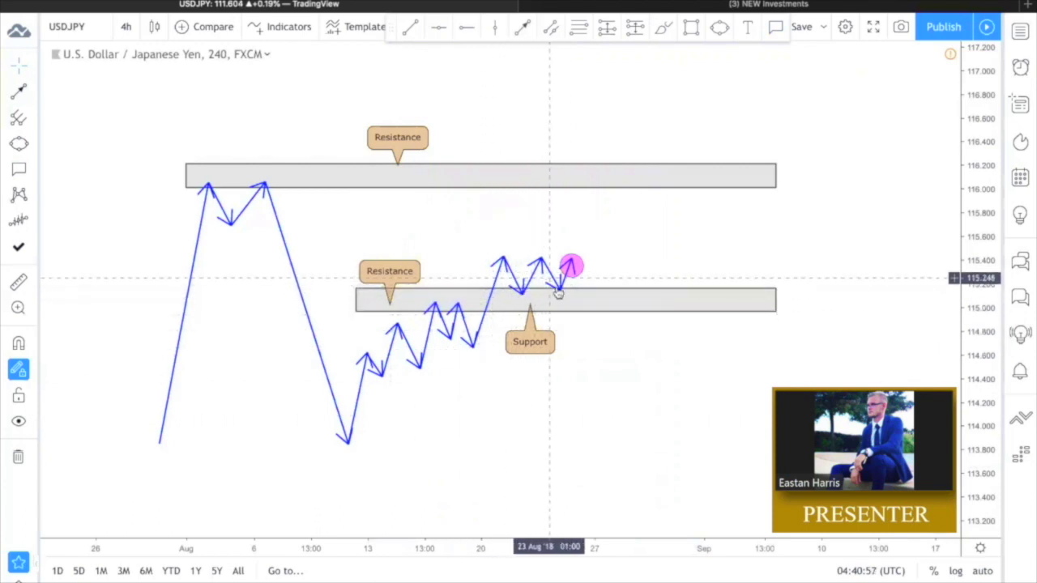
pyautogui.doubleClick(570, 266)
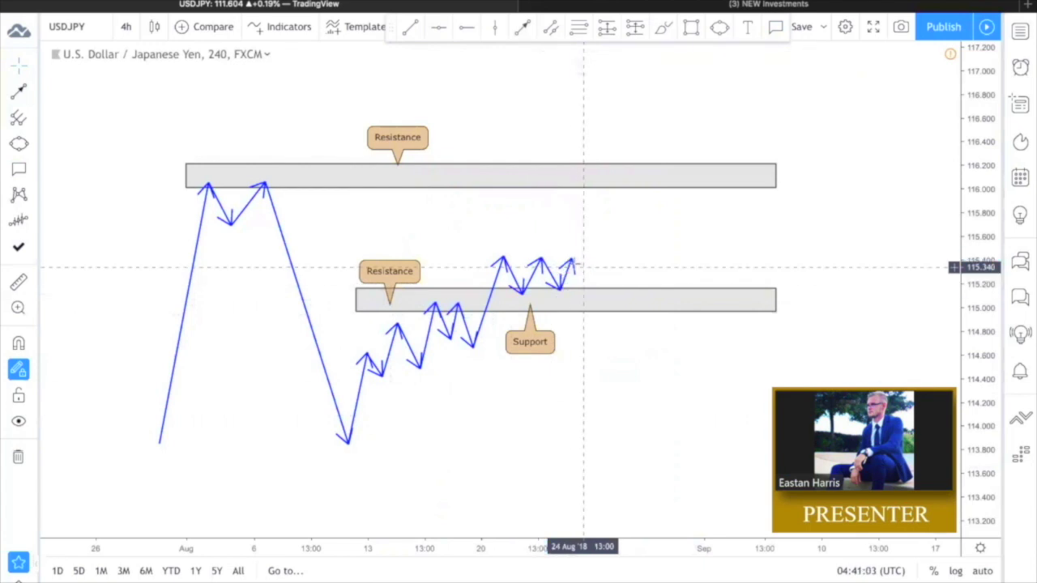
# - Extend the path up to the upper zone, down to the lower zone, then break above and retest
pyautogui.moveTo(583, 267); pyautogui.dragTo(583, 183)
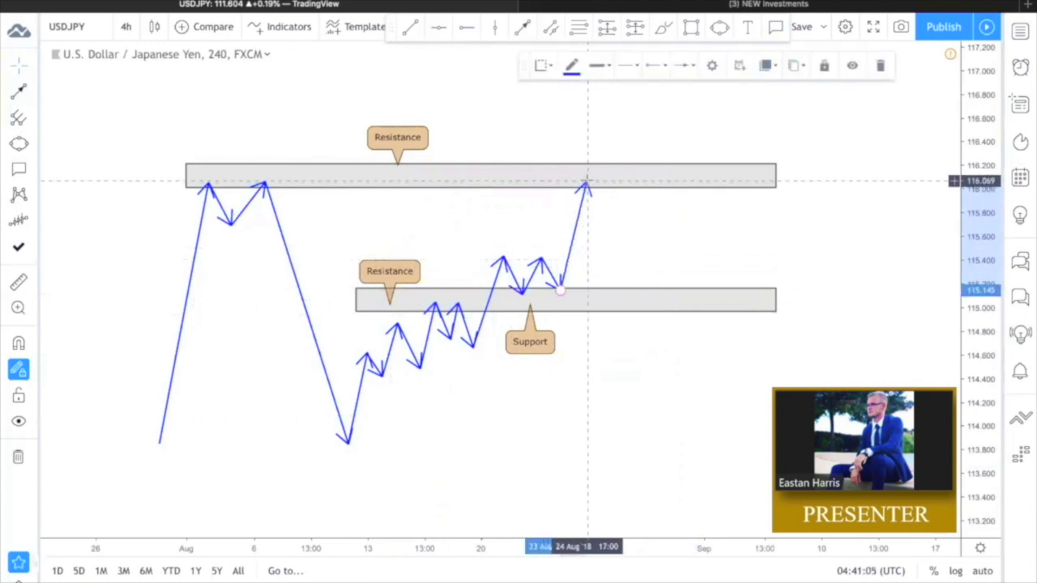
pyautogui.click(586, 183)
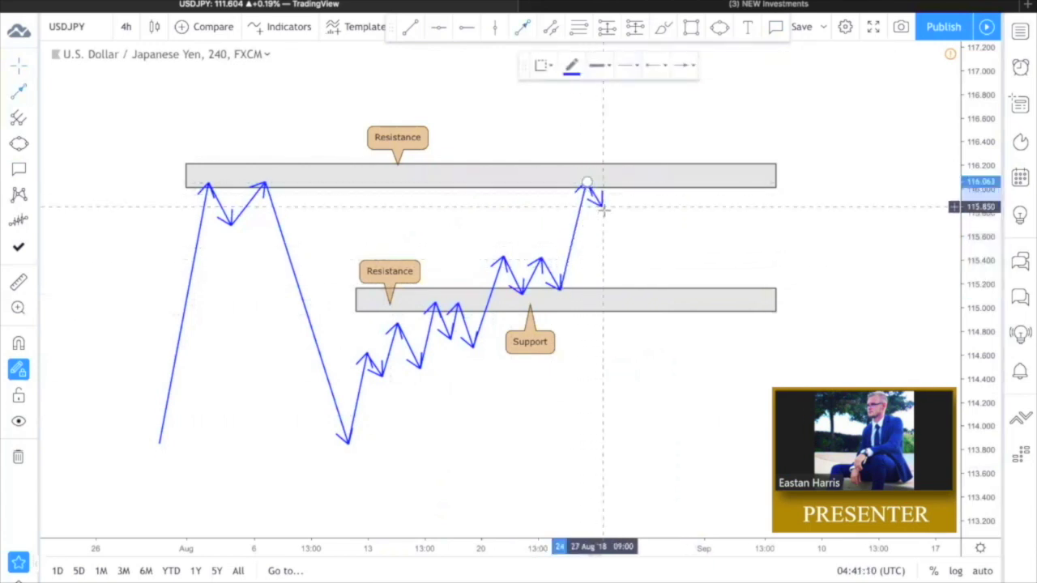
pyautogui.click(608, 217)
pyautogui.click(628, 177)
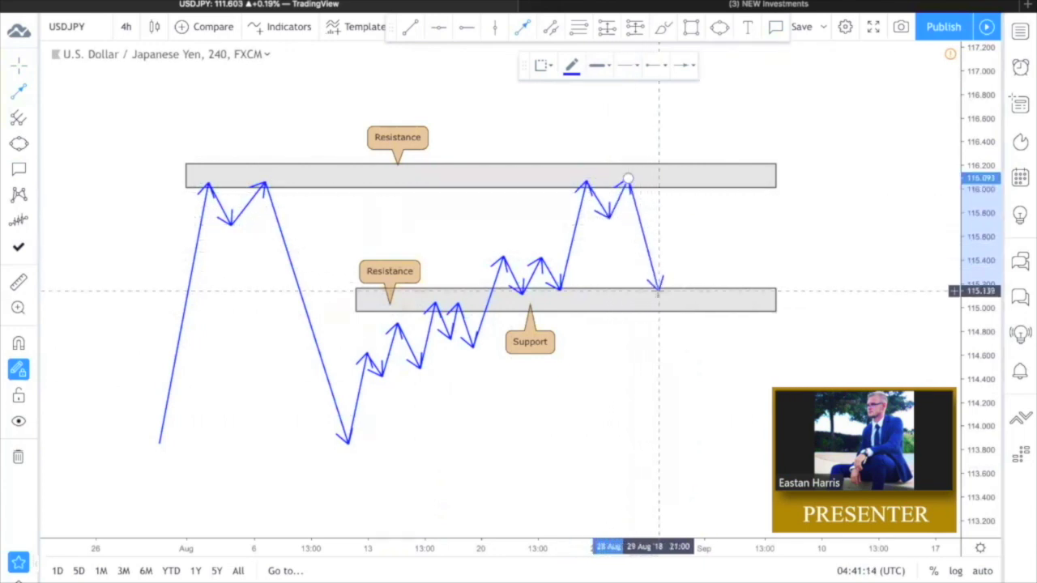
pyautogui.click(647, 294)
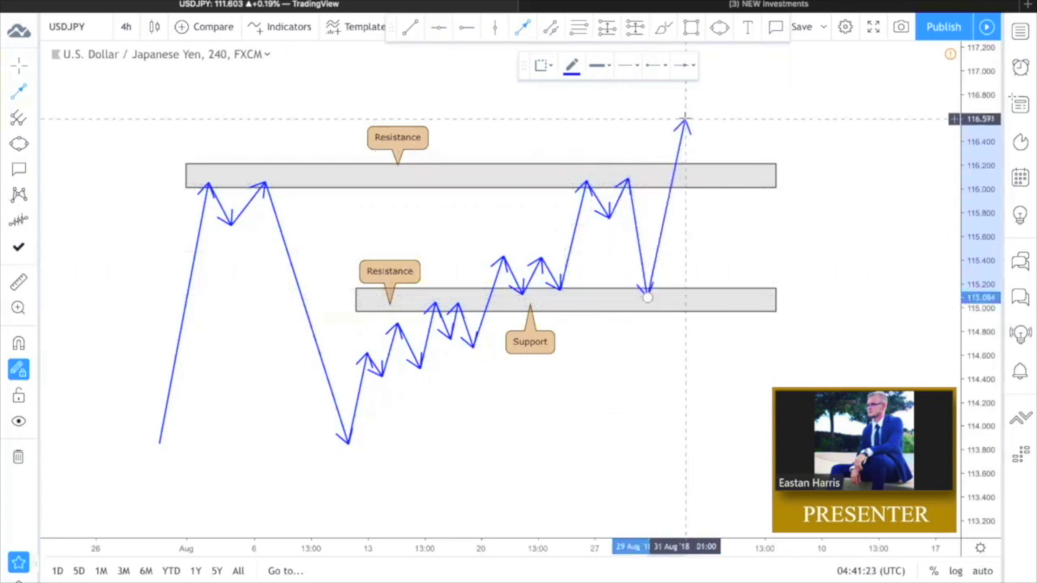
pyautogui.click(685, 122)
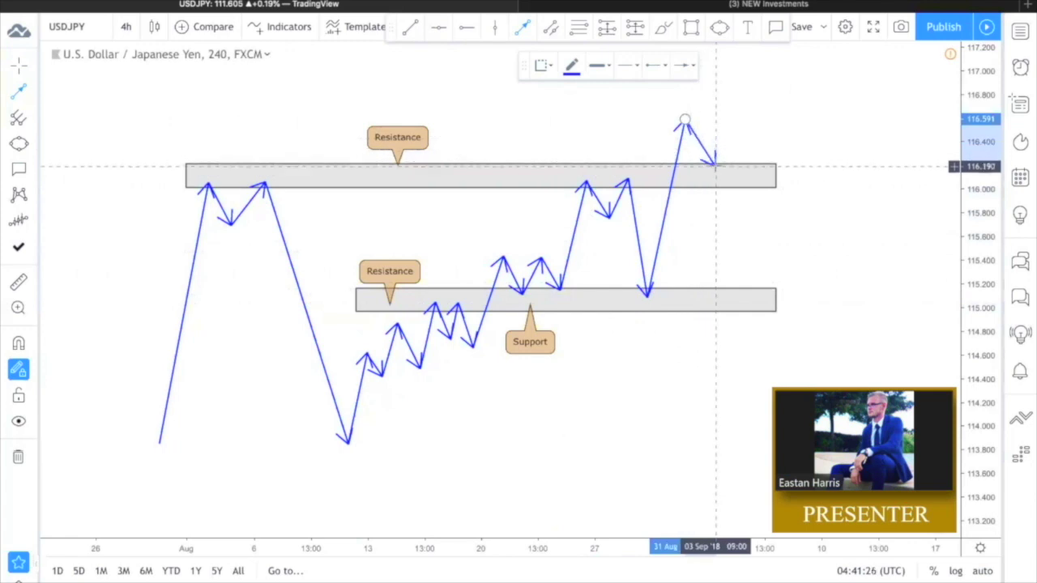
pyautogui.click(714, 165)
pyautogui.doubleClick(730, 105)
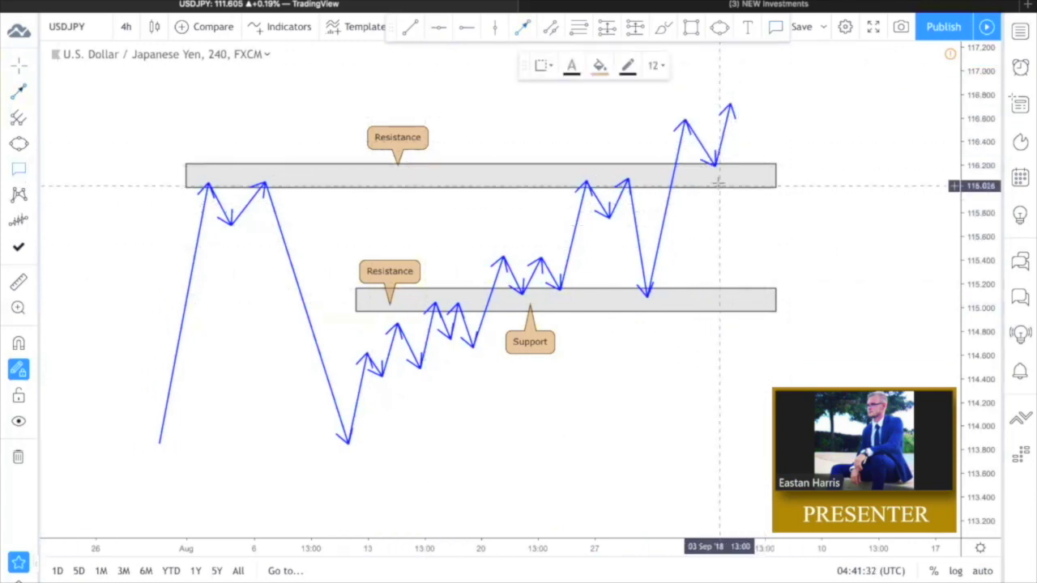
# - Add a Support callout below the upper-zone retest point
pyautogui.click(715, 184)
pyautogui.click(718, 217)
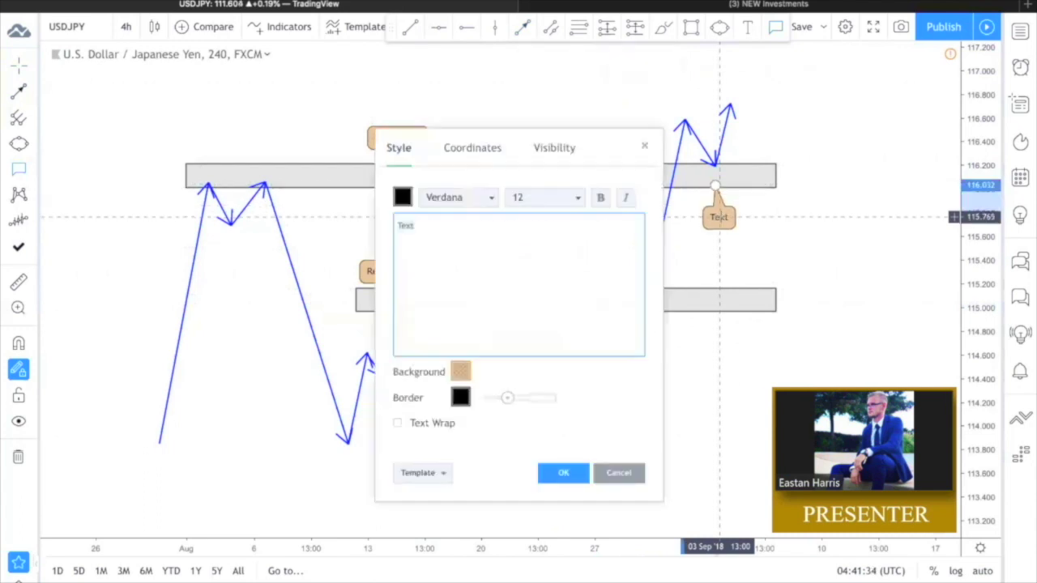
pyautogui.write('Support')
pyautogui.click(562, 473)
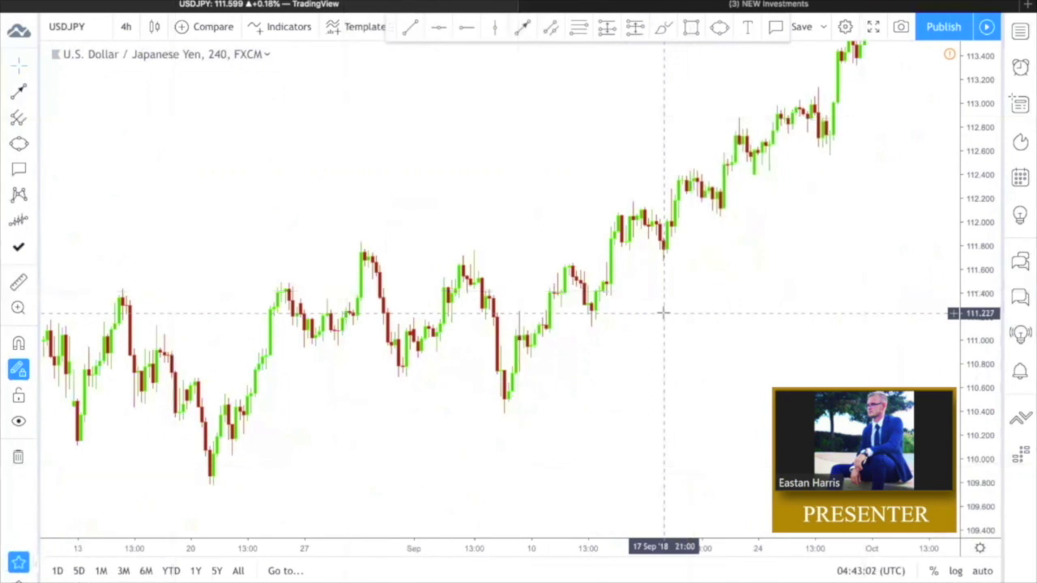
# - Draw a gray zone across the late-August and early-September highs, add a callout above, and stretch it into mid-September
pyautogui.click(690, 29)
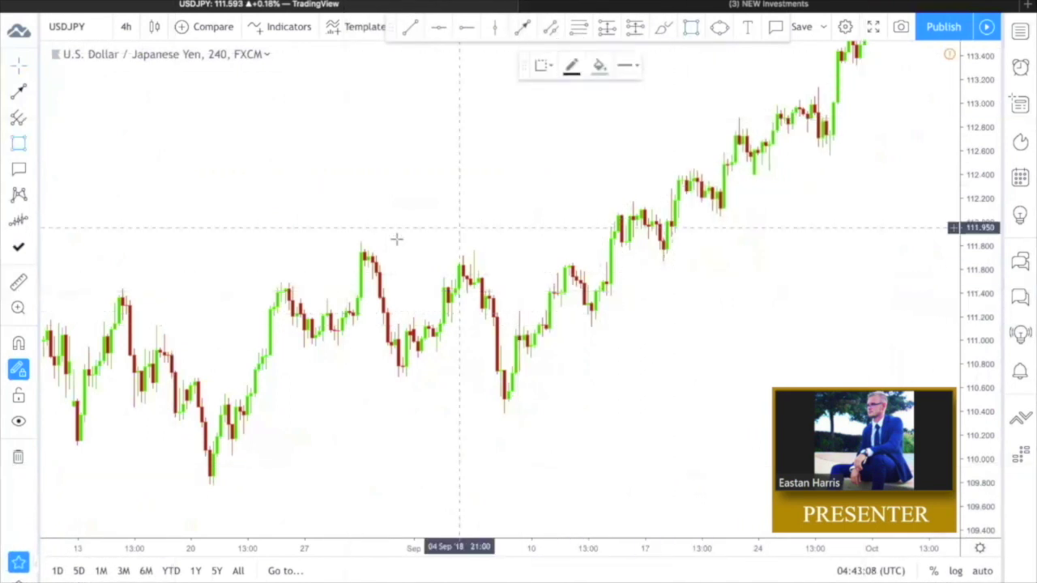
pyautogui.click(345, 242)
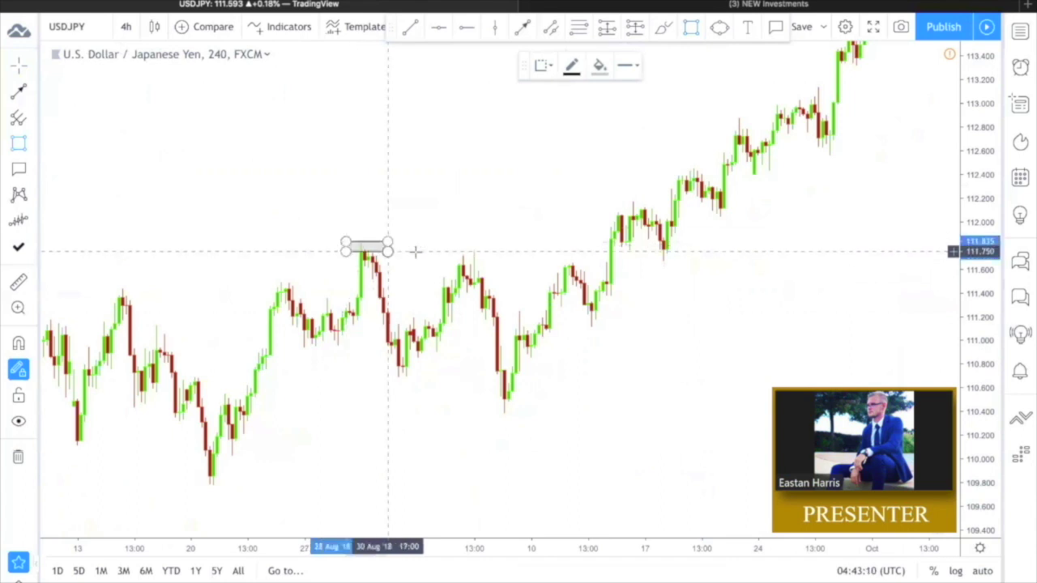
pyautogui.click(497, 251)
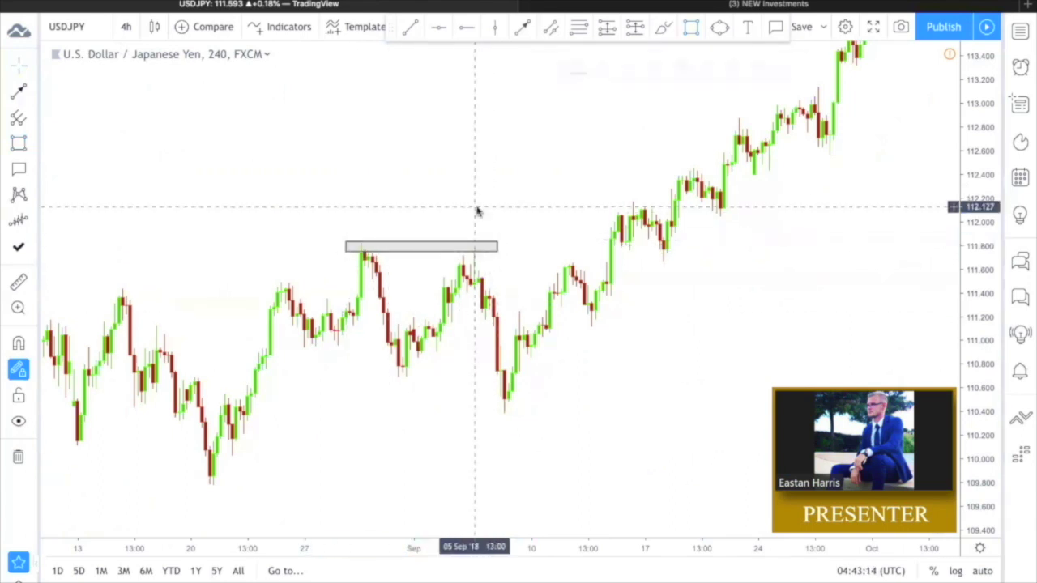
pyautogui.click(403, 196)
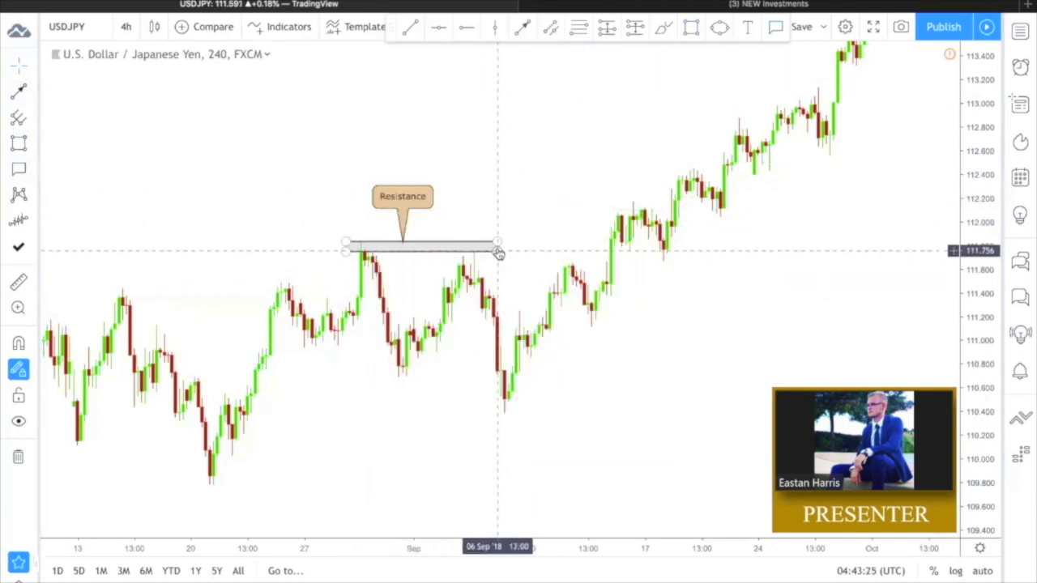
pyautogui.moveTo(497, 249); pyautogui.dragTo(709, 254)
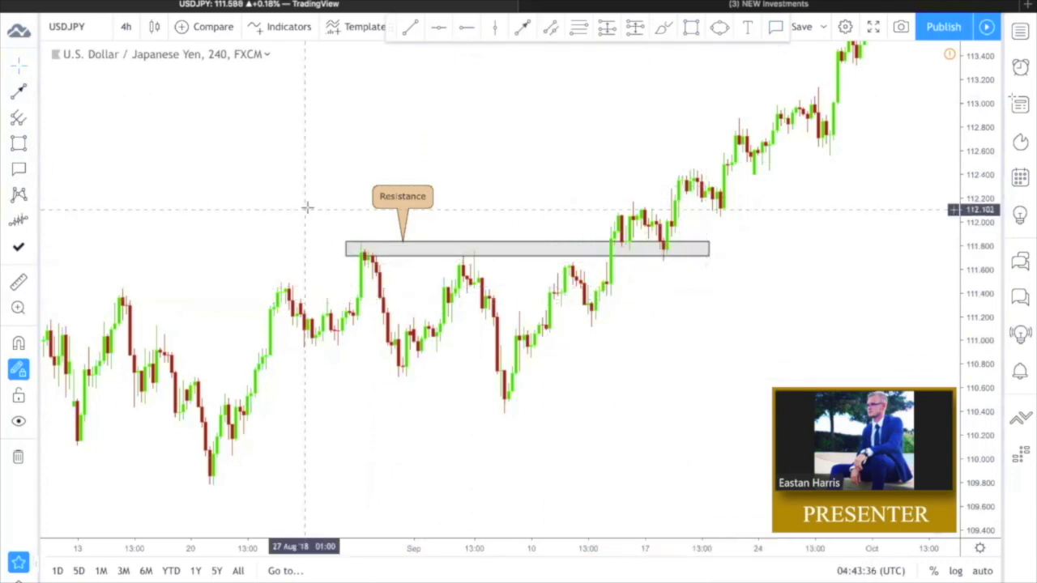
# - Add a Support callout below the zone at the mid-September retest
pyautogui.click(20, 169)
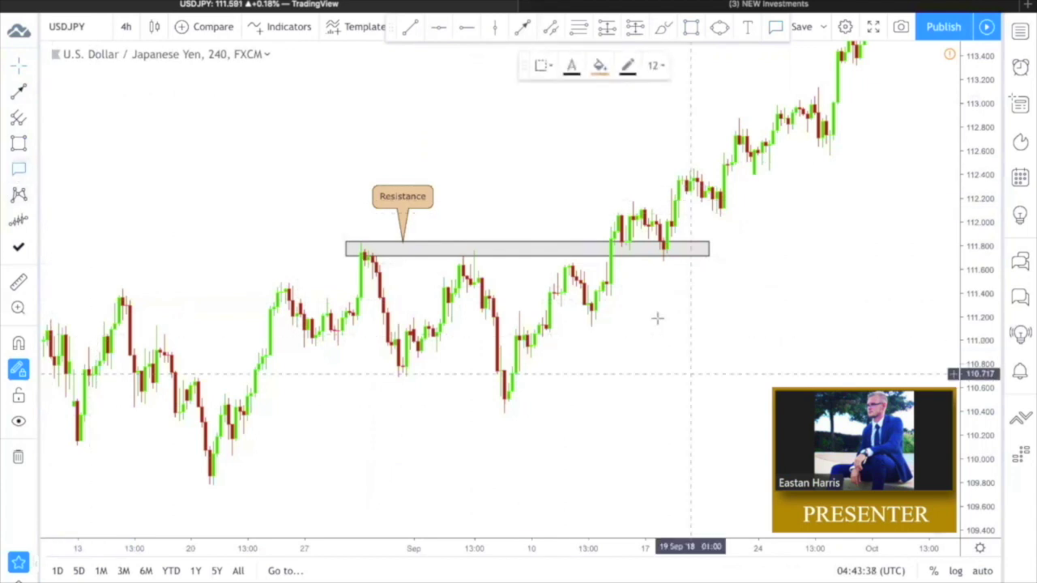
pyautogui.click(644, 254)
pyautogui.click(644, 296)
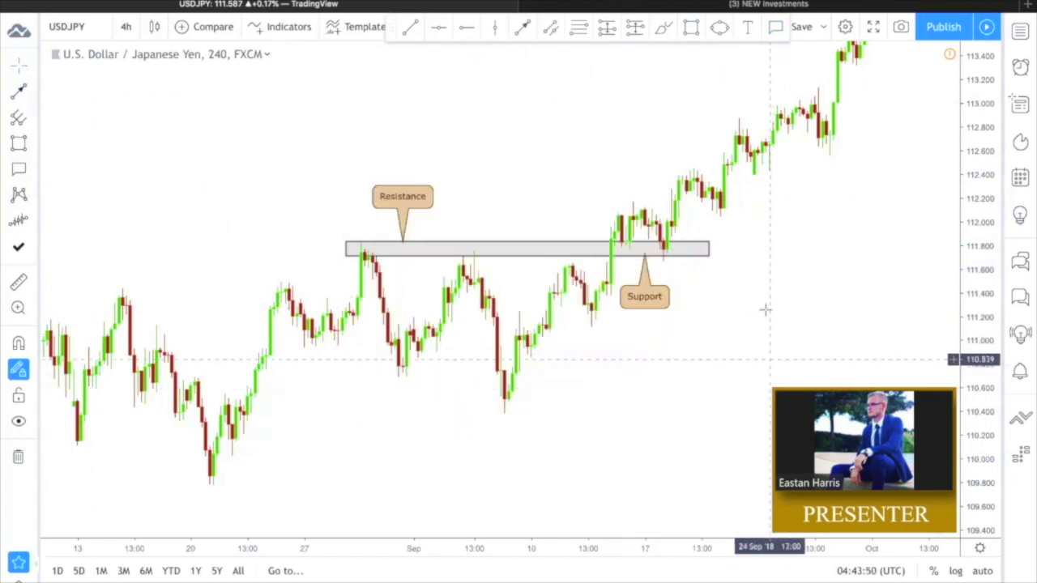
pyautogui.moveTo(765, 310); pyautogui.dragTo(745, 329)
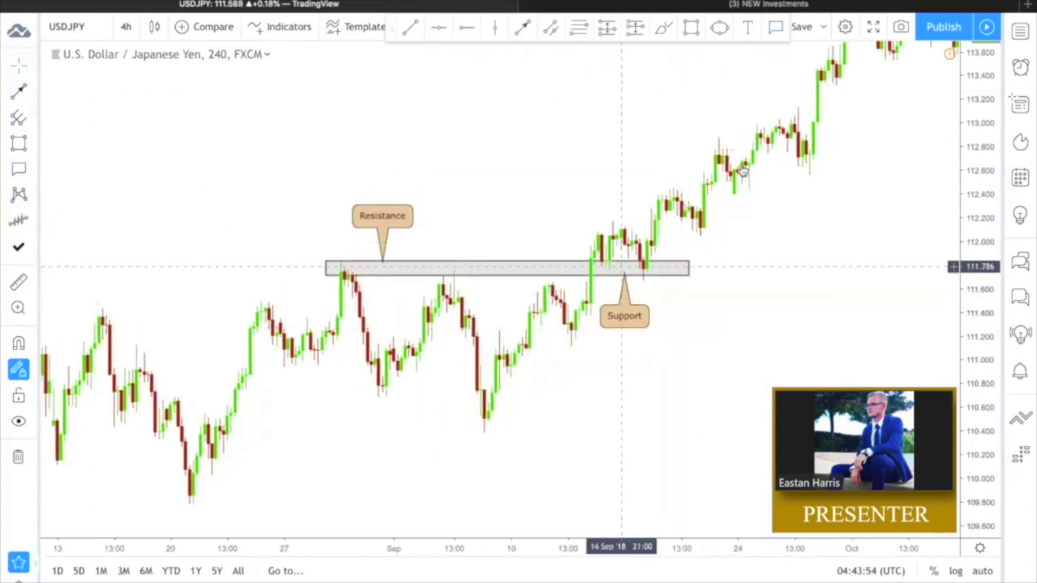
# - Draw a small zone over the mid-September highs and point a cloned Resistance callout at it
pyautogui.click(691, 26)
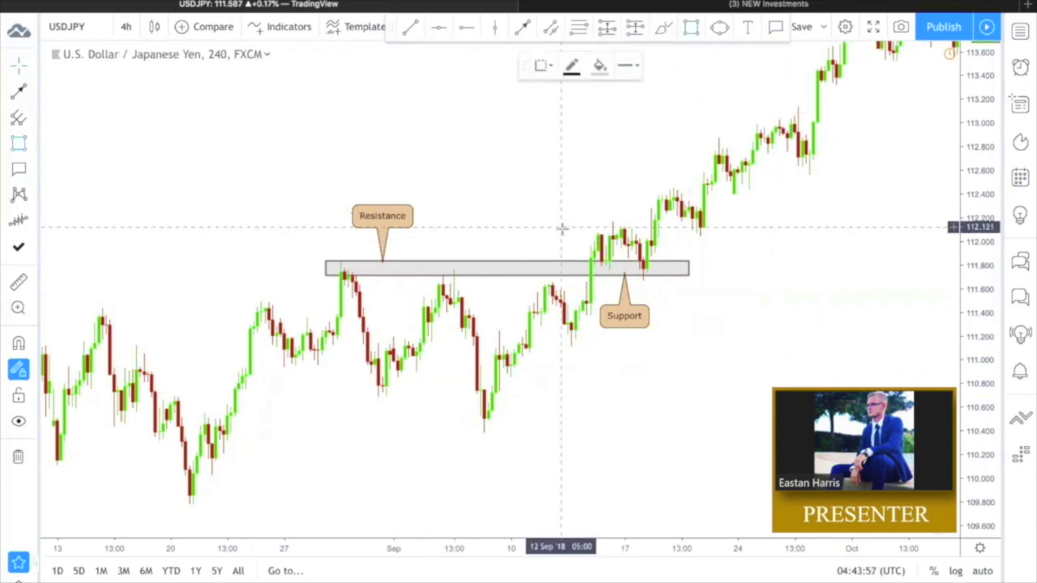
pyautogui.moveTo(561, 233); pyautogui.dragTo(644, 222)
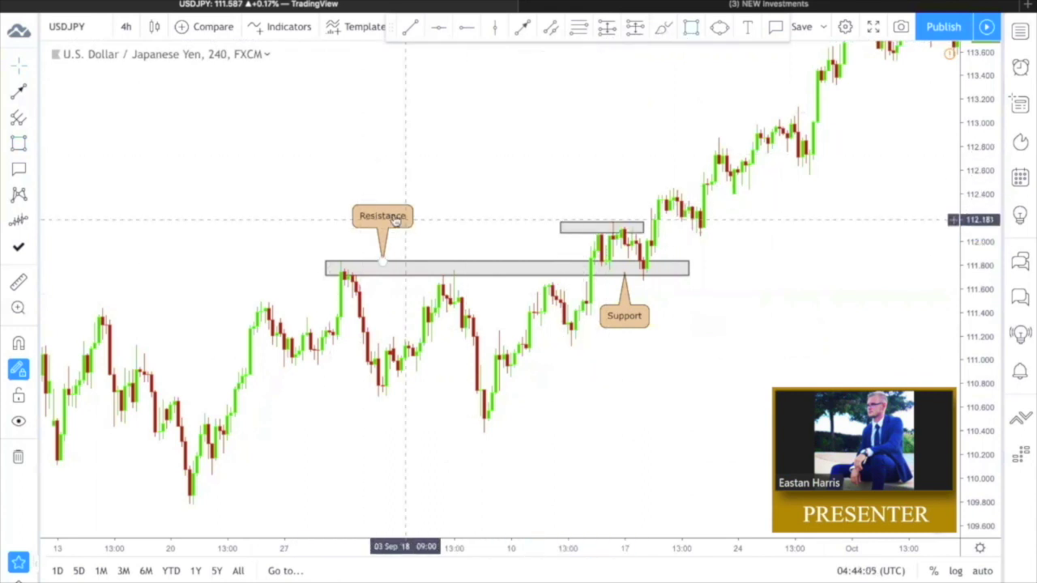
pyautogui.rightClick(395, 222)
pyautogui.moveTo(450, 268)
pyautogui.click(438, 310)
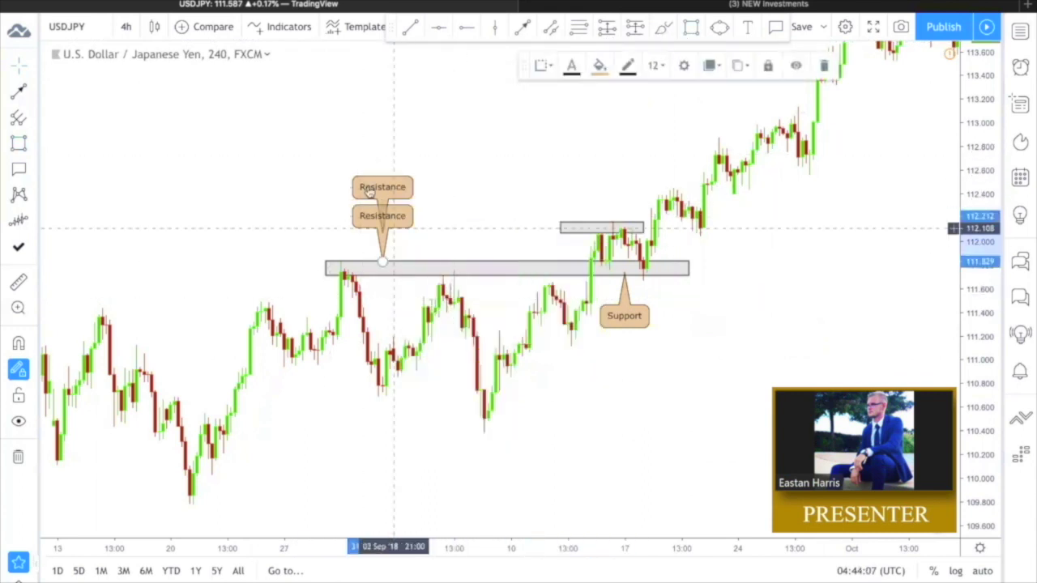
pyautogui.moveTo(511, 169); pyautogui.dragTo(579, 159)
pyautogui.moveTo(384, 231)
pyautogui.mouseDown()
pyautogui.moveTo(596, 224)
pyautogui.moveTo(655, 234)
pyautogui.mouseUp()
# - Widen the small zone to the right and clone the Support callout
pyautogui.moveTo(749, 232); pyautogui.dragTo(757, 233)
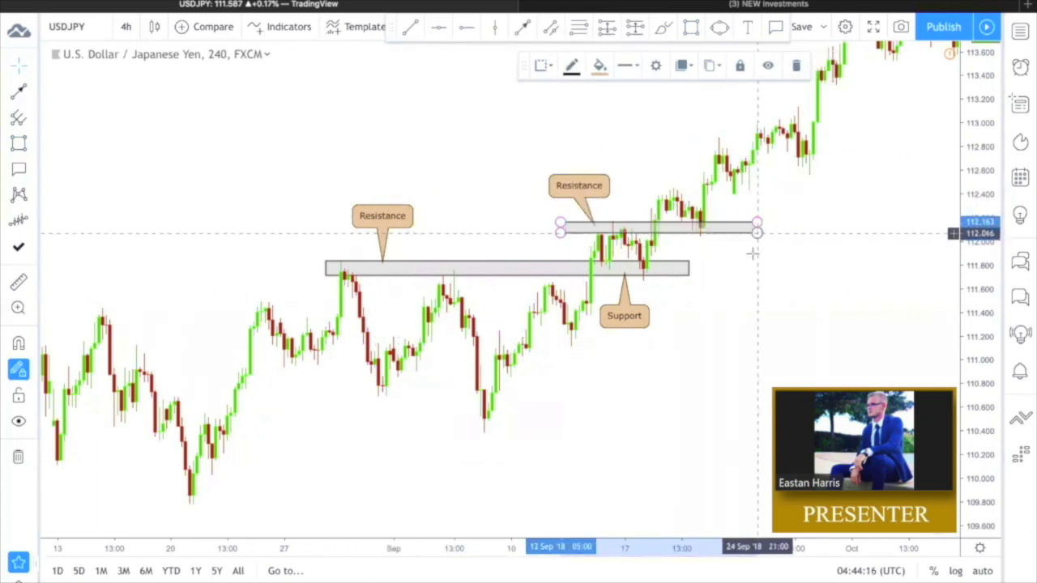
pyautogui.rightClick(638, 316)
pyautogui.click(685, 409)
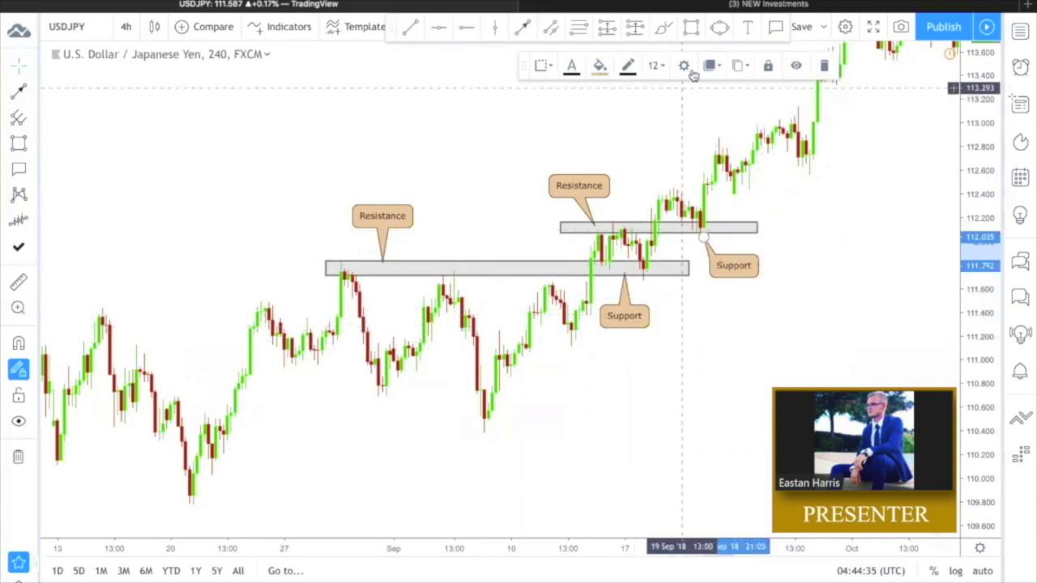
# - Draw a third thin gray zone around 112.4 across late September
pyautogui.click(691, 29)
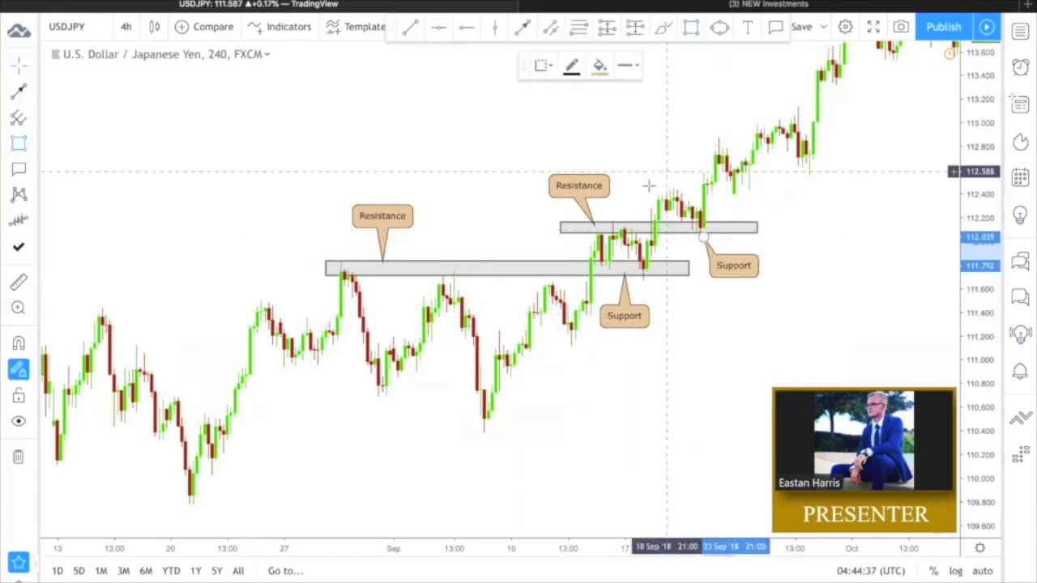
pyautogui.click(653, 196)
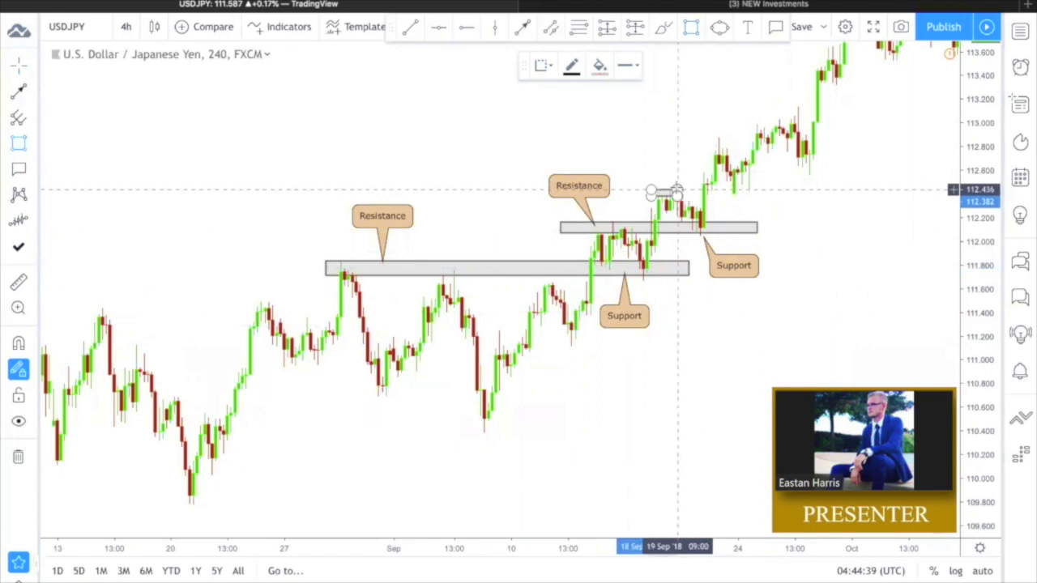
pyautogui.click(816, 192)
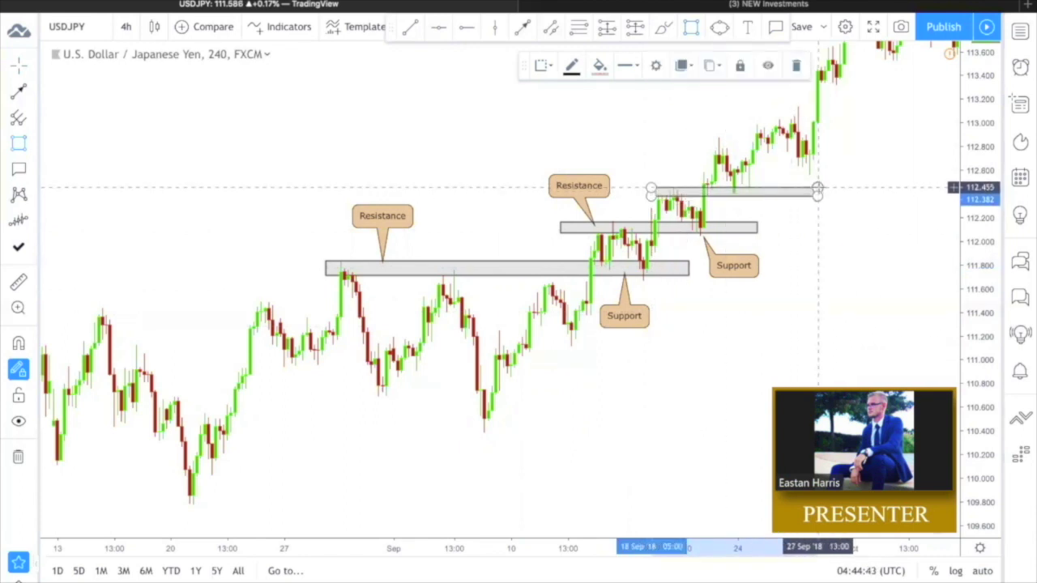
pyautogui.click(836, 253)
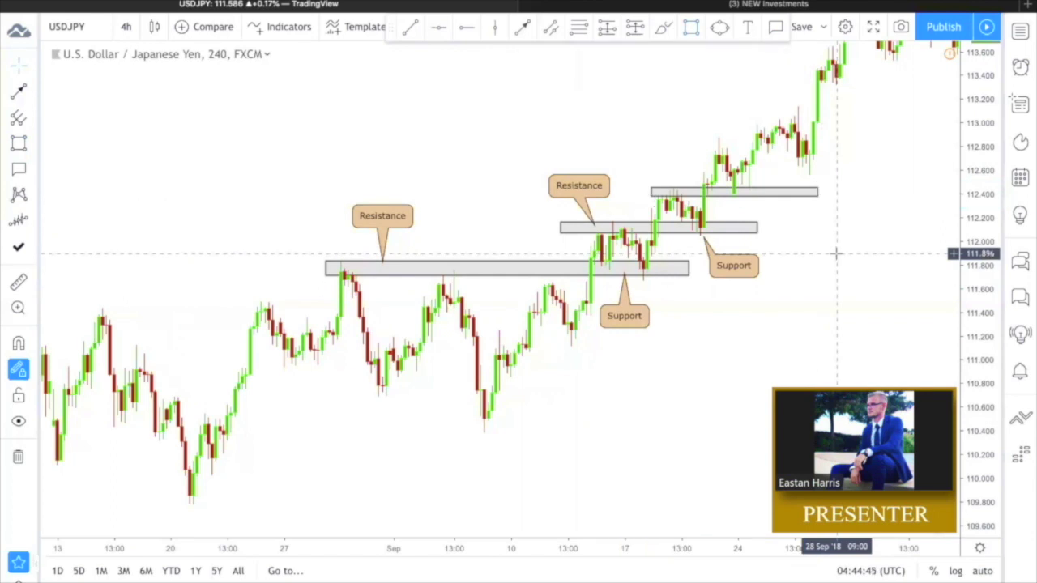
# - Circle a touch point near the Resistance zone with the freehand brush
pyautogui.click(524, 29)
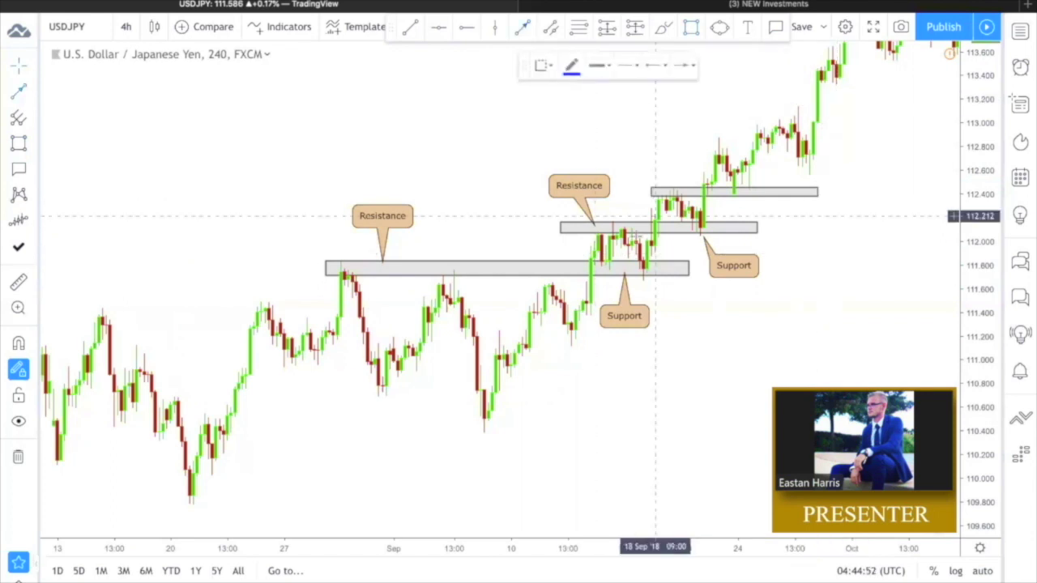
pyautogui.moveTo(591, 273)
pyautogui.mouseDown()
pyautogui.moveTo(609, 225)
pyautogui.moveTo(644, 250)
pyautogui.moveTo(645, 269)
pyautogui.moveTo(674, 192)
pyautogui.moveTo(701, 224)
pyautogui.moveTo(718, 155)
pyautogui.moveTo(742, 191)
pyautogui.mouseUp()
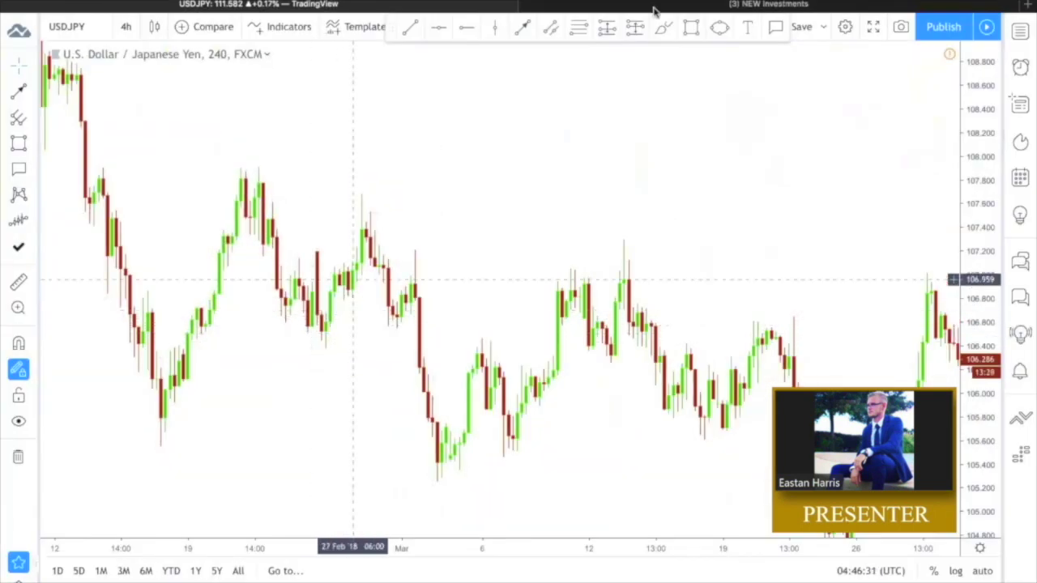
# - Draw a gray zone across 106.4–106.6 and brush-circle a touch point inside it
pyautogui.click(690, 27)
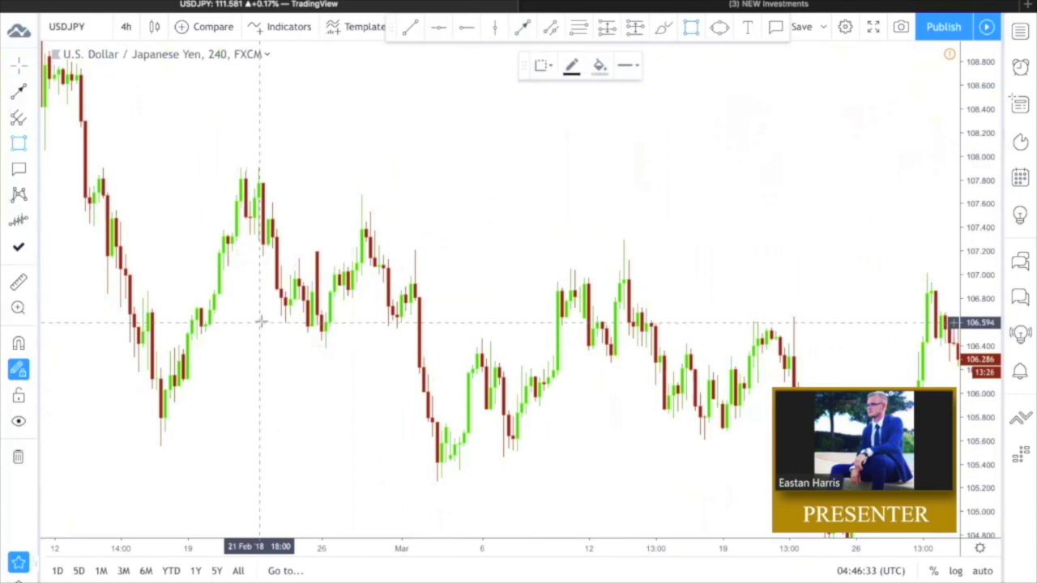
pyautogui.moveTo(260, 322); pyautogui.dragTo(609, 347)
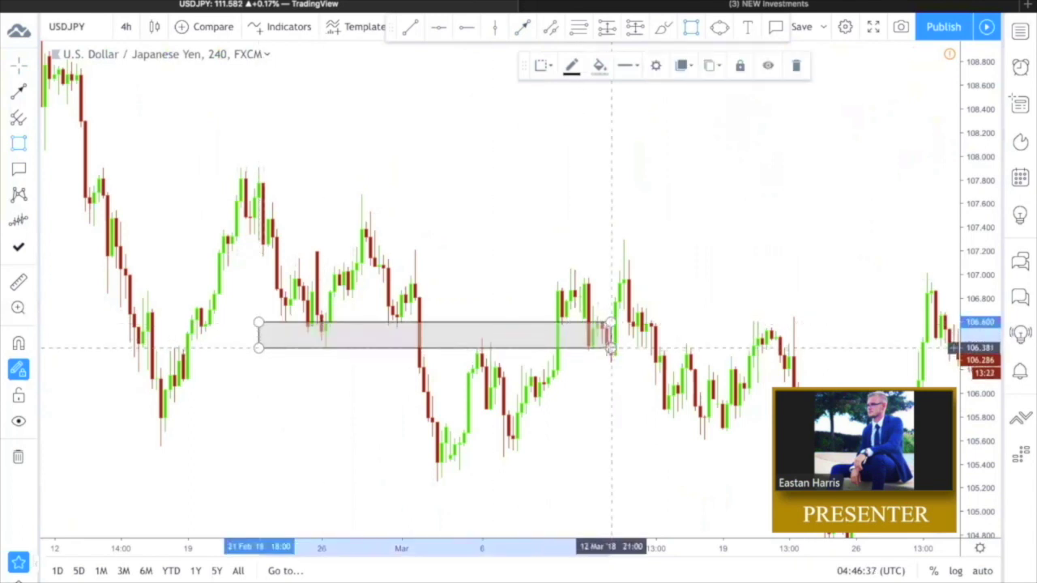
pyautogui.click(607, 376)
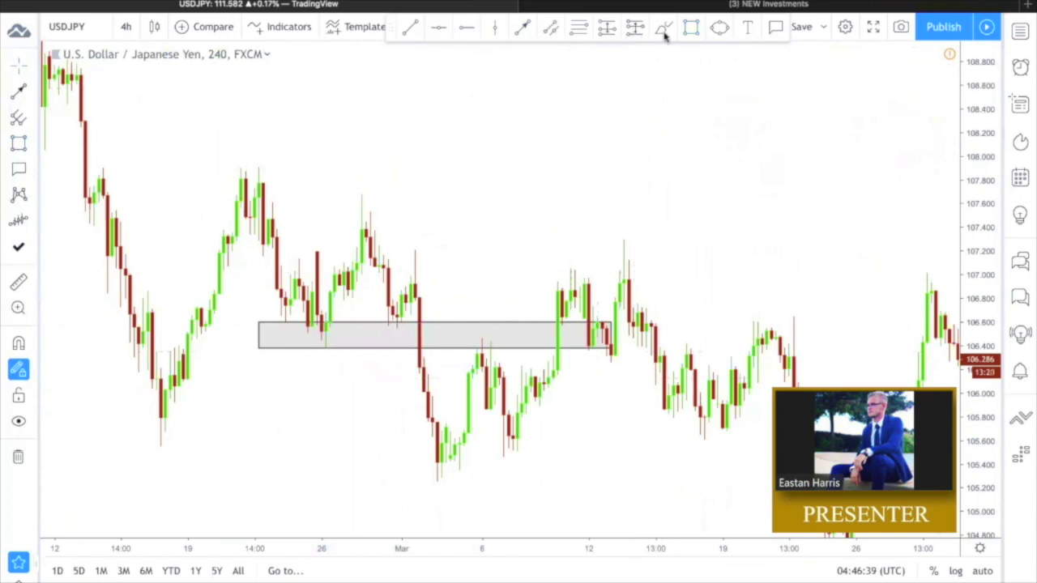
pyautogui.moveTo(282, 321); pyautogui.dragTo(401, 326)
pyautogui.press('Escape')
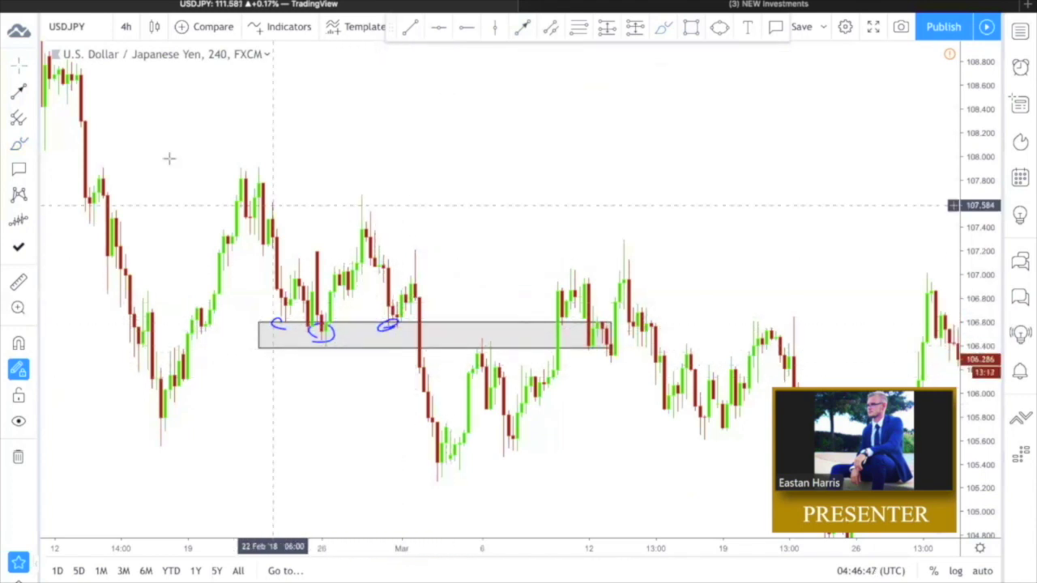
# - Add a Support callout beneath the circled candle
pyautogui.click(19, 170)
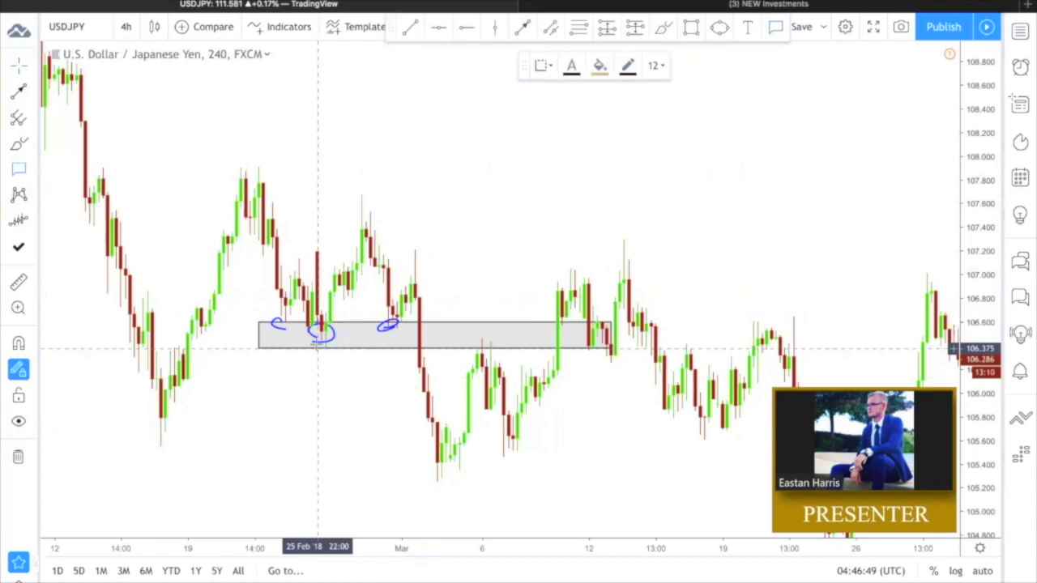
pyautogui.click(317, 346)
pyautogui.click(317, 375)
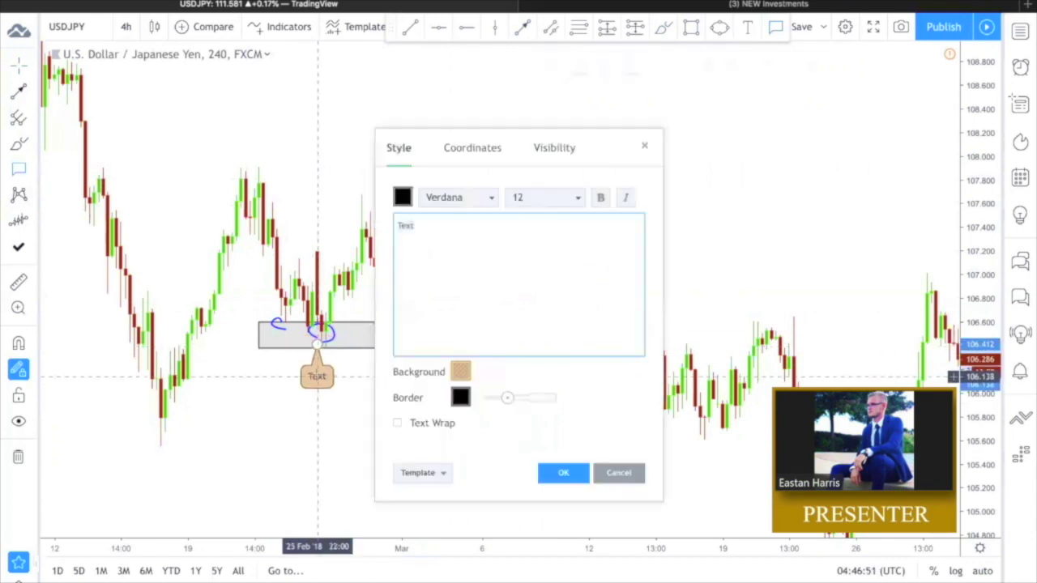
pyautogui.click(559, 473)
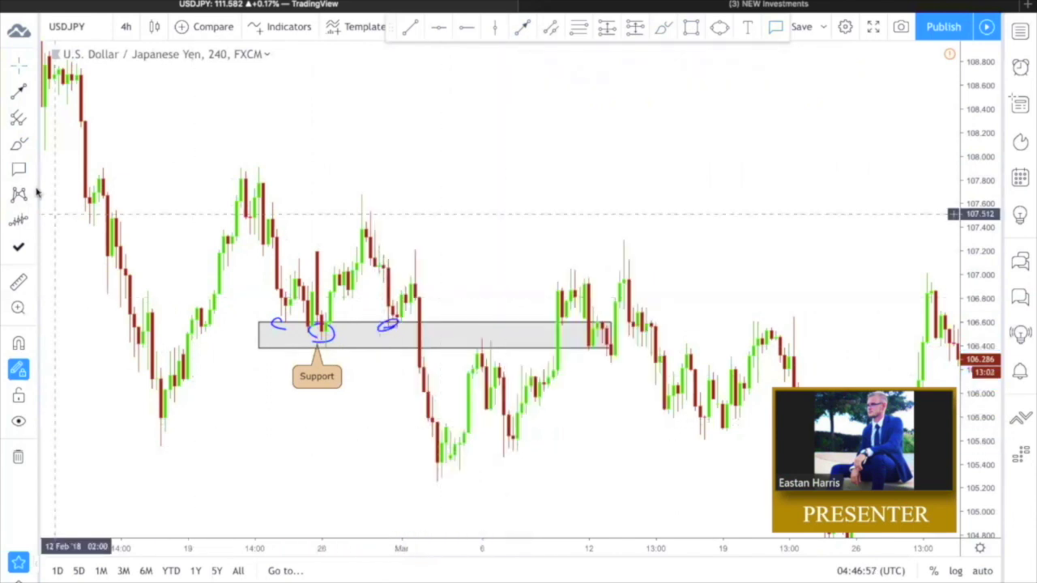
pyautogui.click(19, 169)
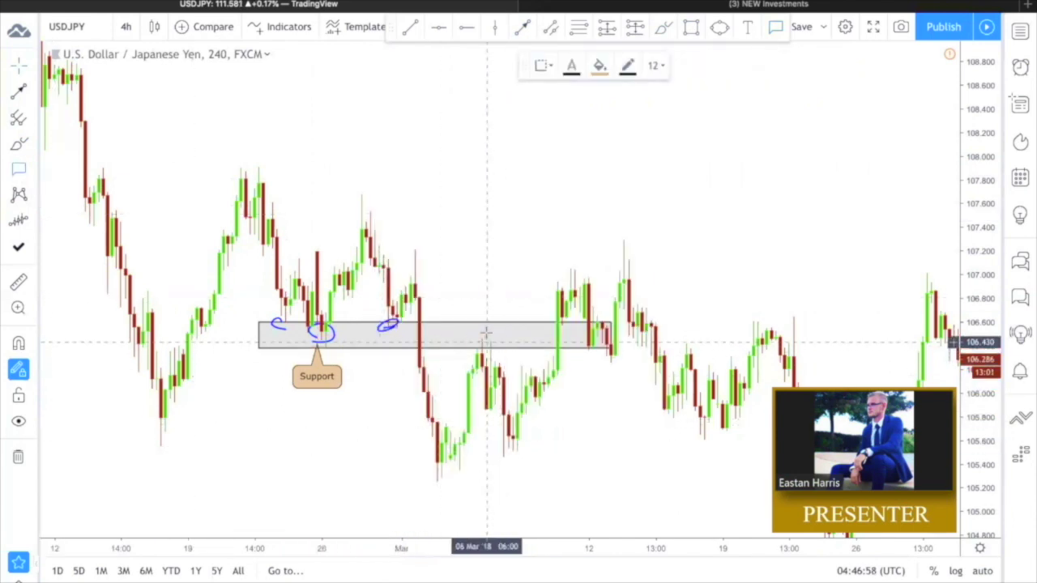
# - Add a Resistance callout in early March, extend the zone into late March, and add a callout below it mid-March
pyautogui.moveTo(486, 333); pyautogui.dragTo(484, 284)
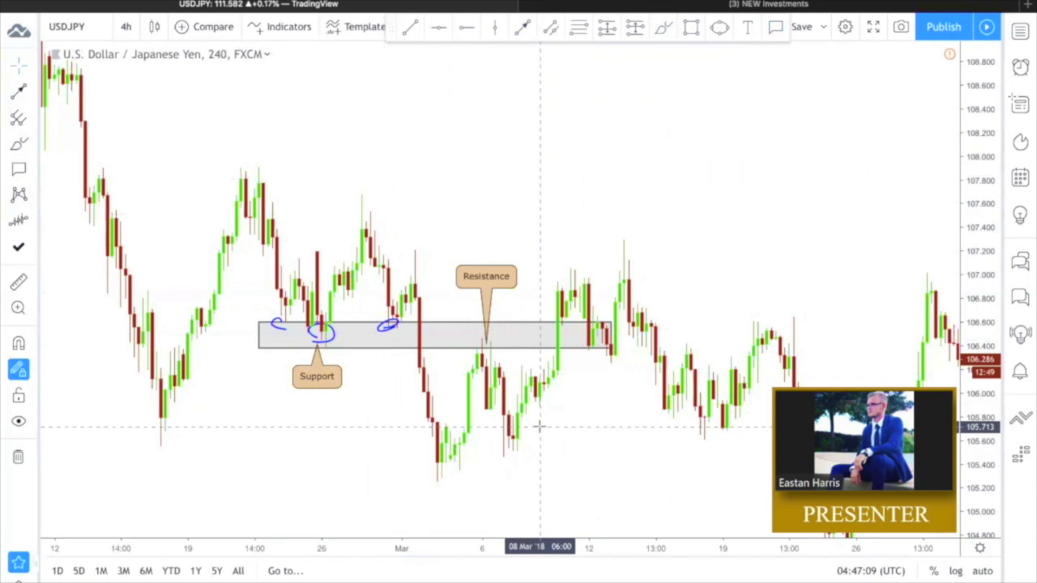
pyautogui.click(611, 348)
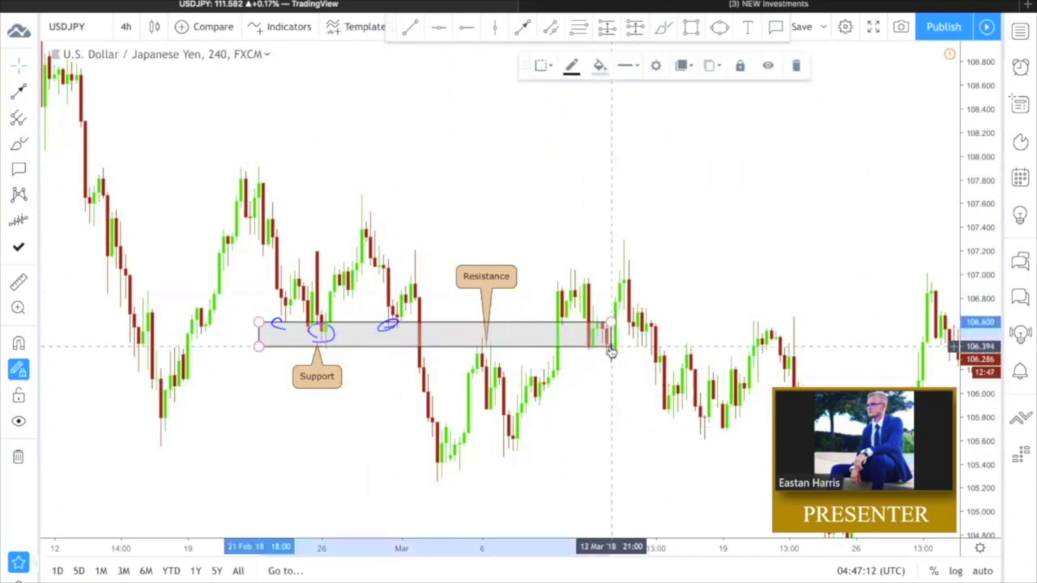
pyautogui.moveTo(611, 349); pyautogui.dragTo(865, 347)
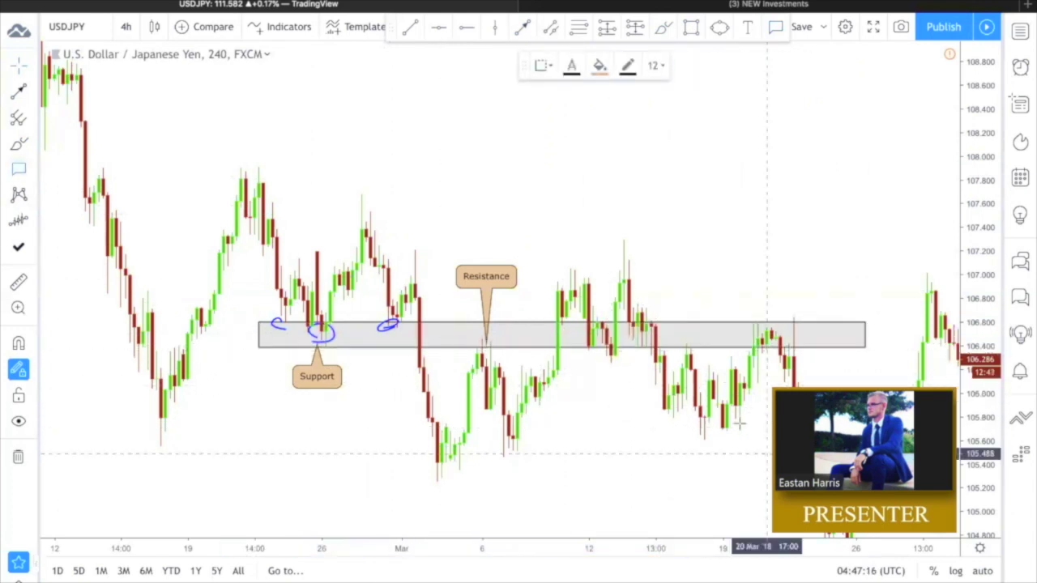
pyautogui.click(603, 346)
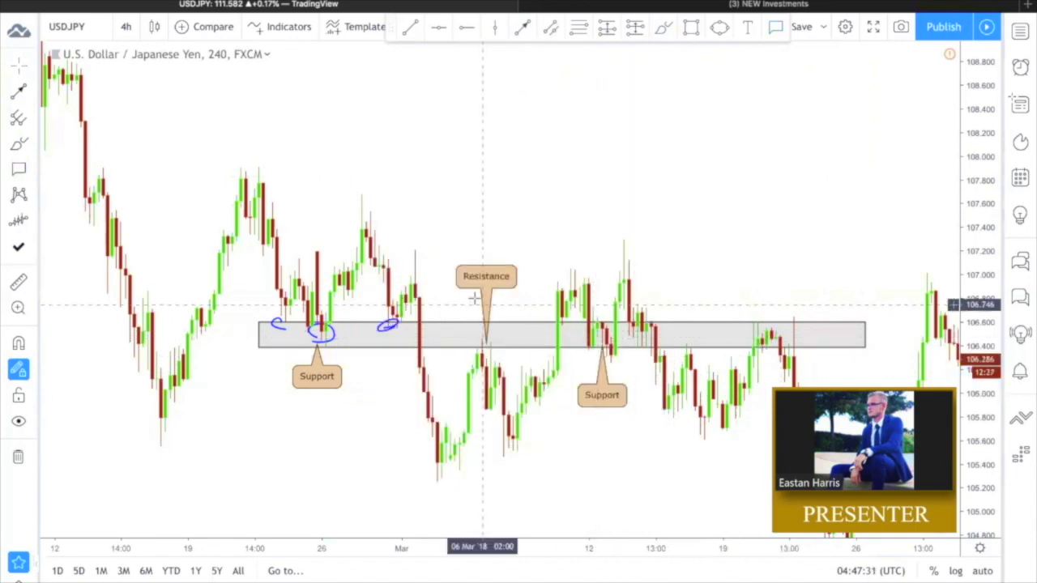
# - Clone the Resistance callout and point the copy at the later candle top near 20 March
pyautogui.rightClick(490, 280)
pyautogui.click(530, 370)
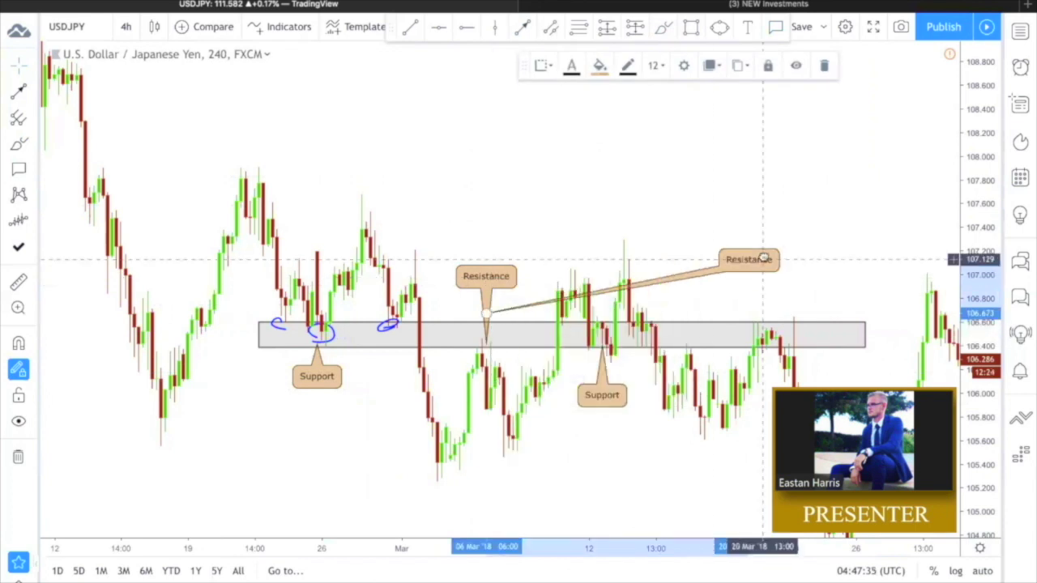
pyautogui.moveTo(486, 314); pyautogui.dragTo(762, 321)
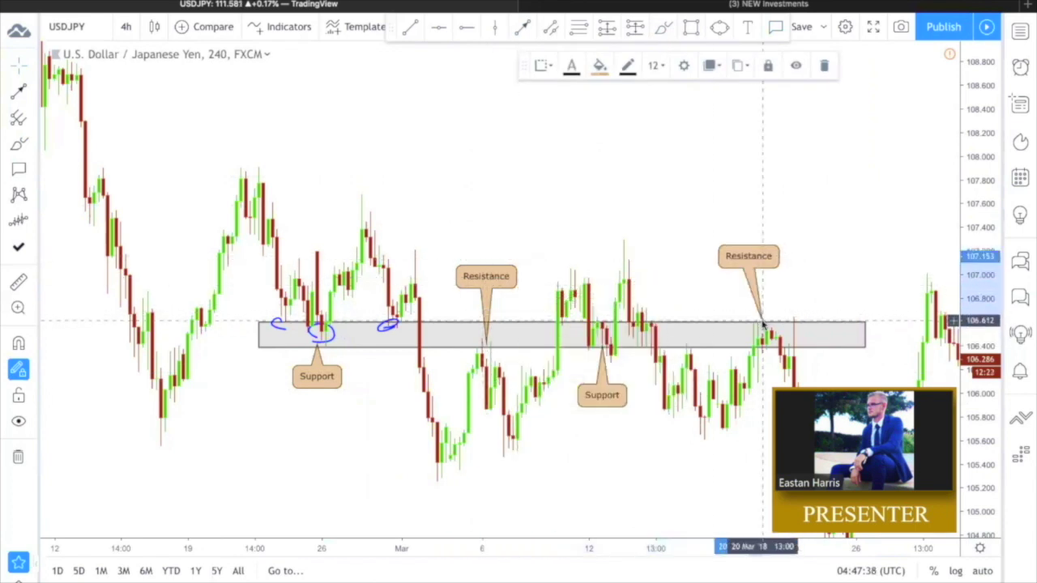
pyautogui.click(716, 430)
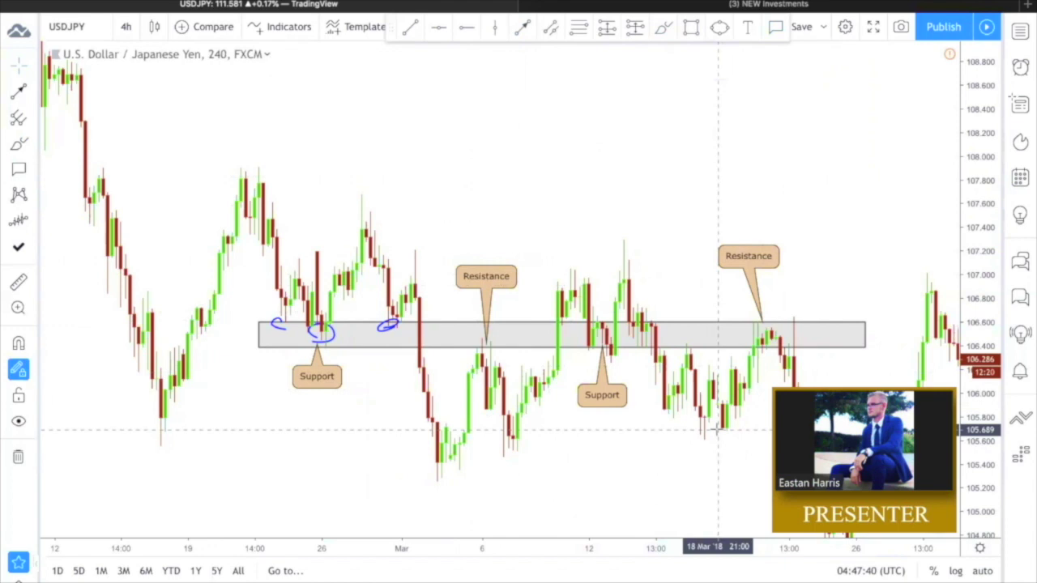